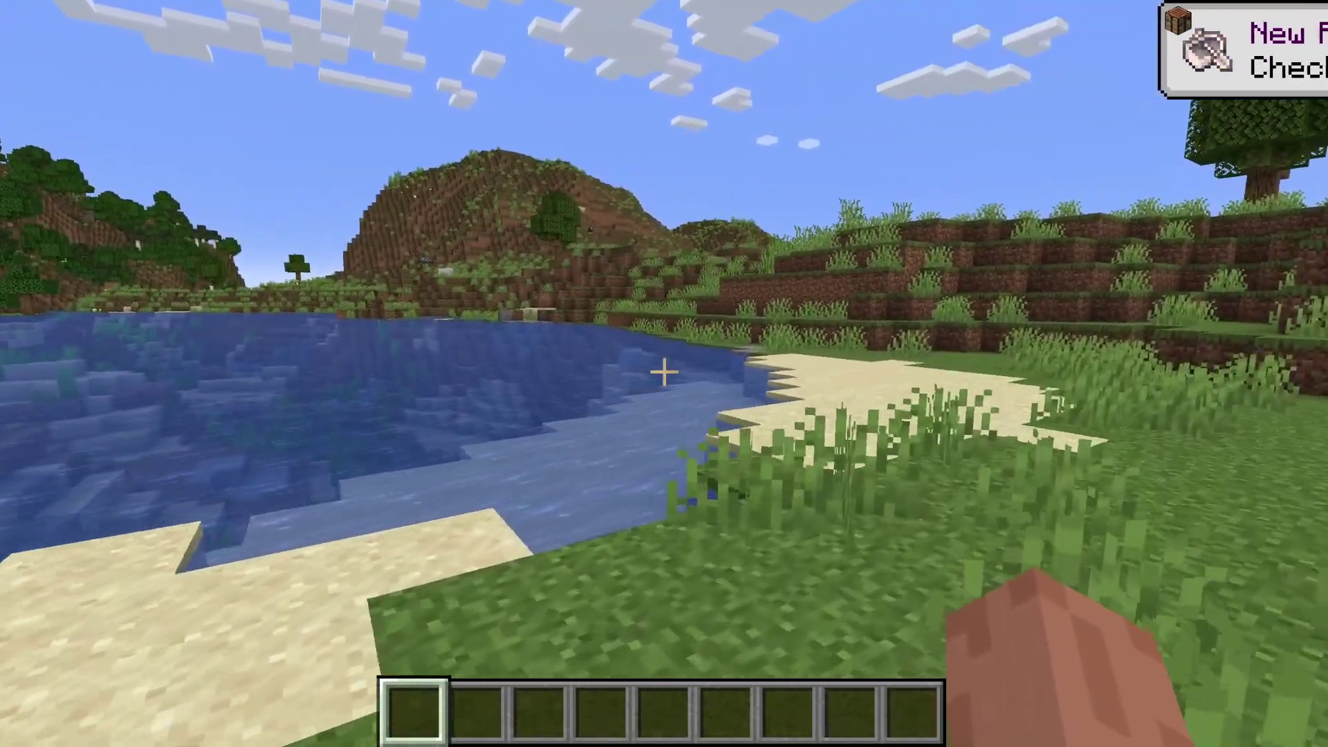
Walk onto the sand, then save and quit to title and exit Minecraft.
key(w)
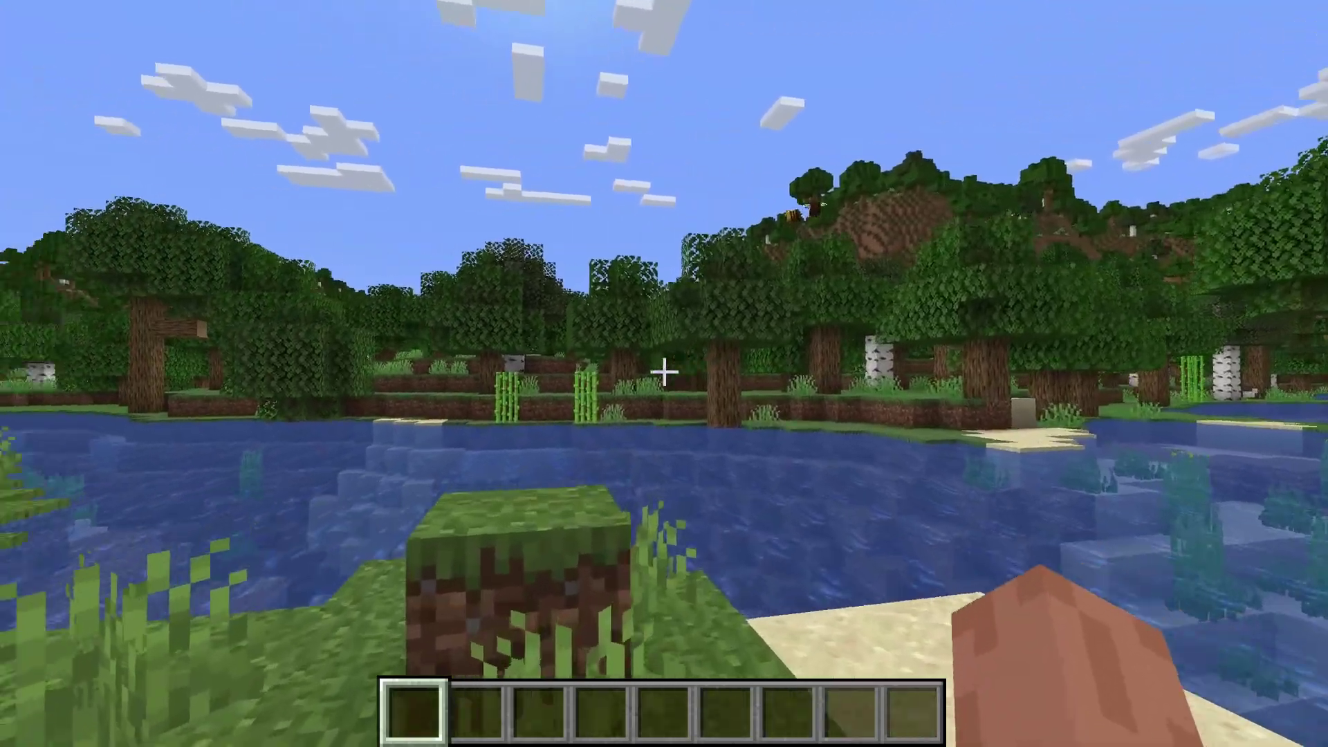
key(Escape)
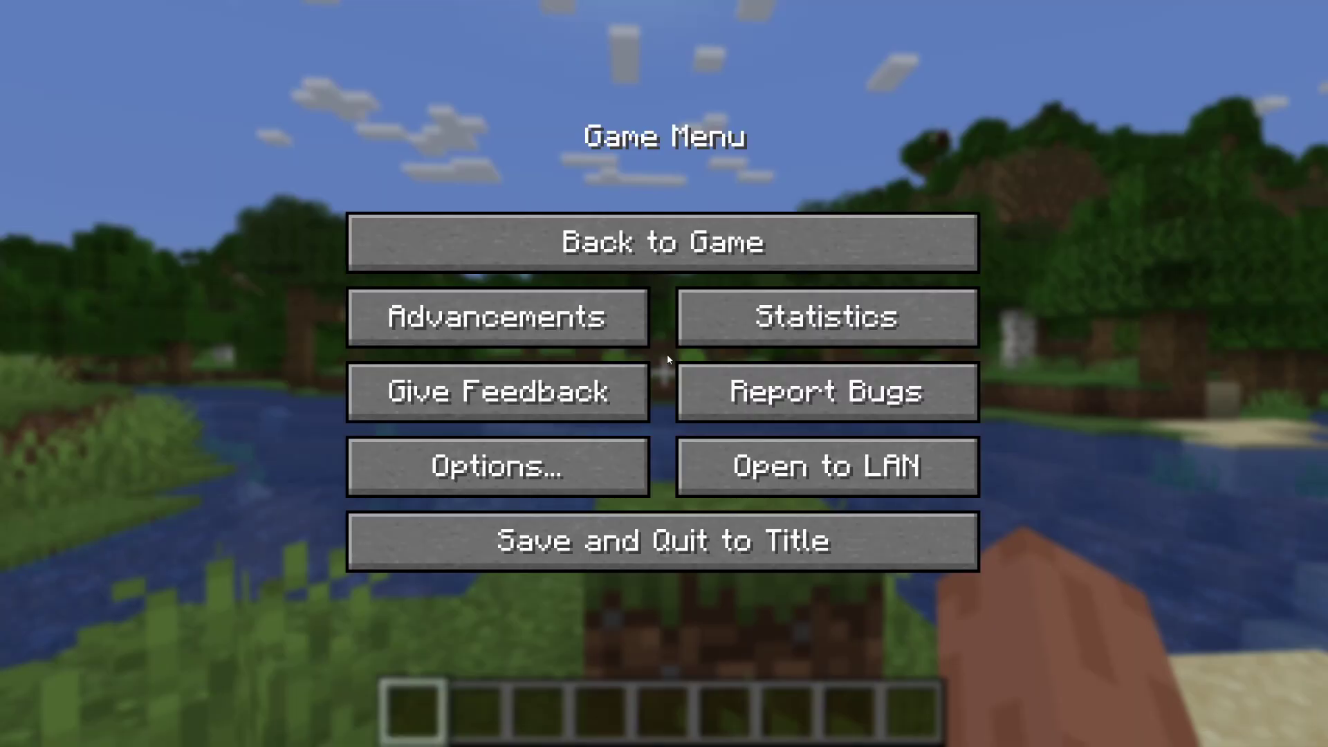
click(745, 553)
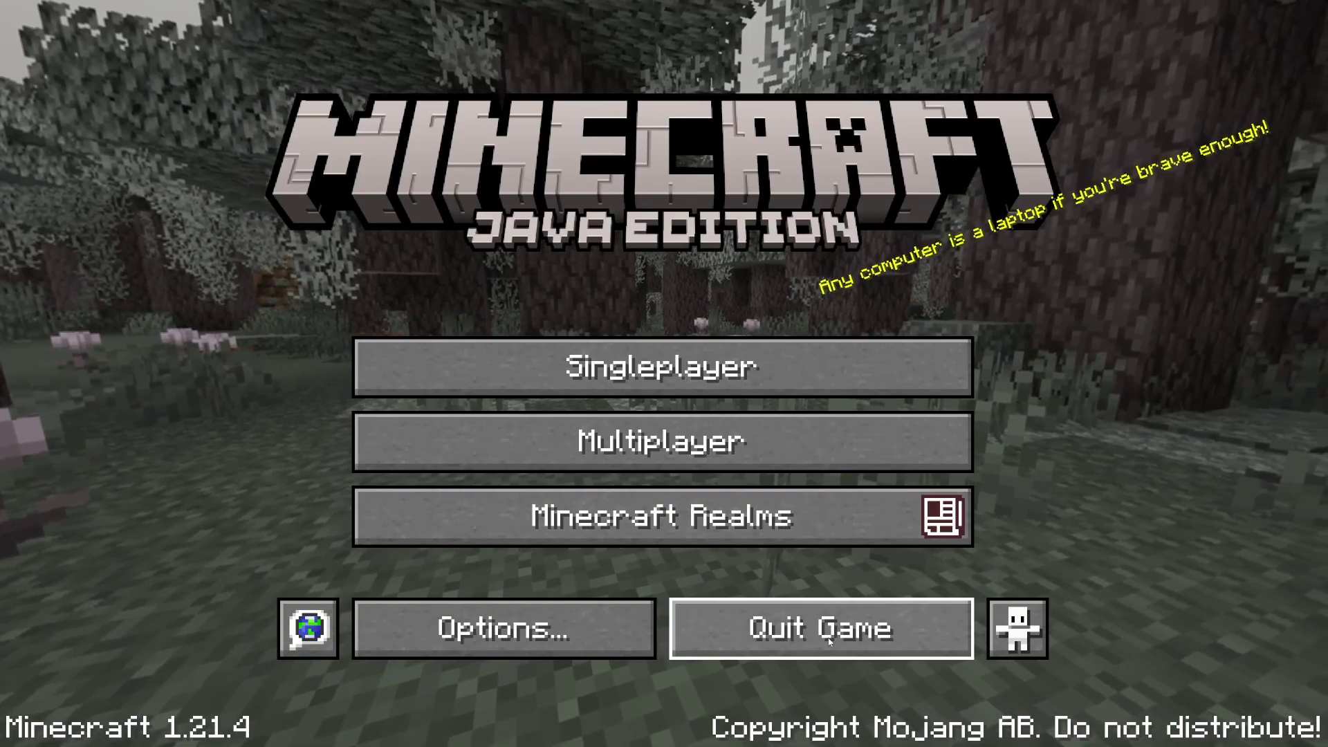
click(816, 626)
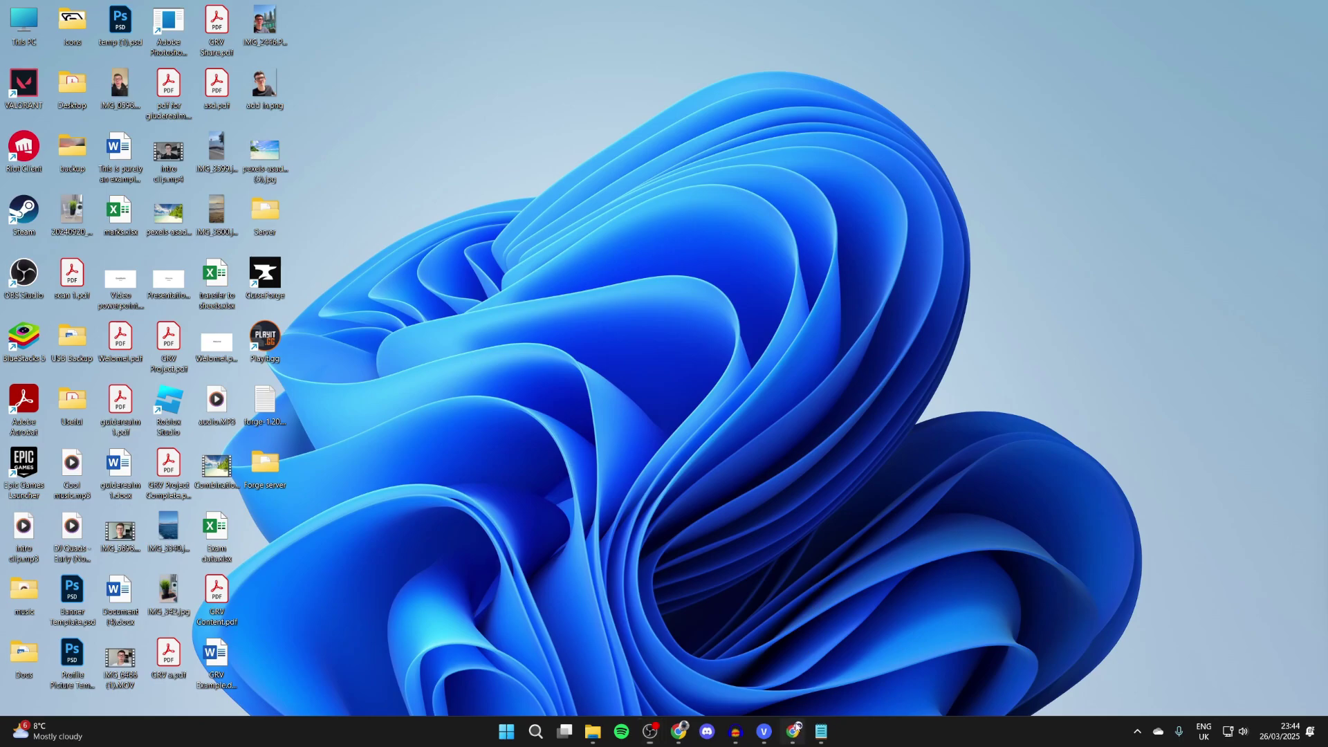
Open Chrome and search Google for 'iris shaders'.
click(796, 727)
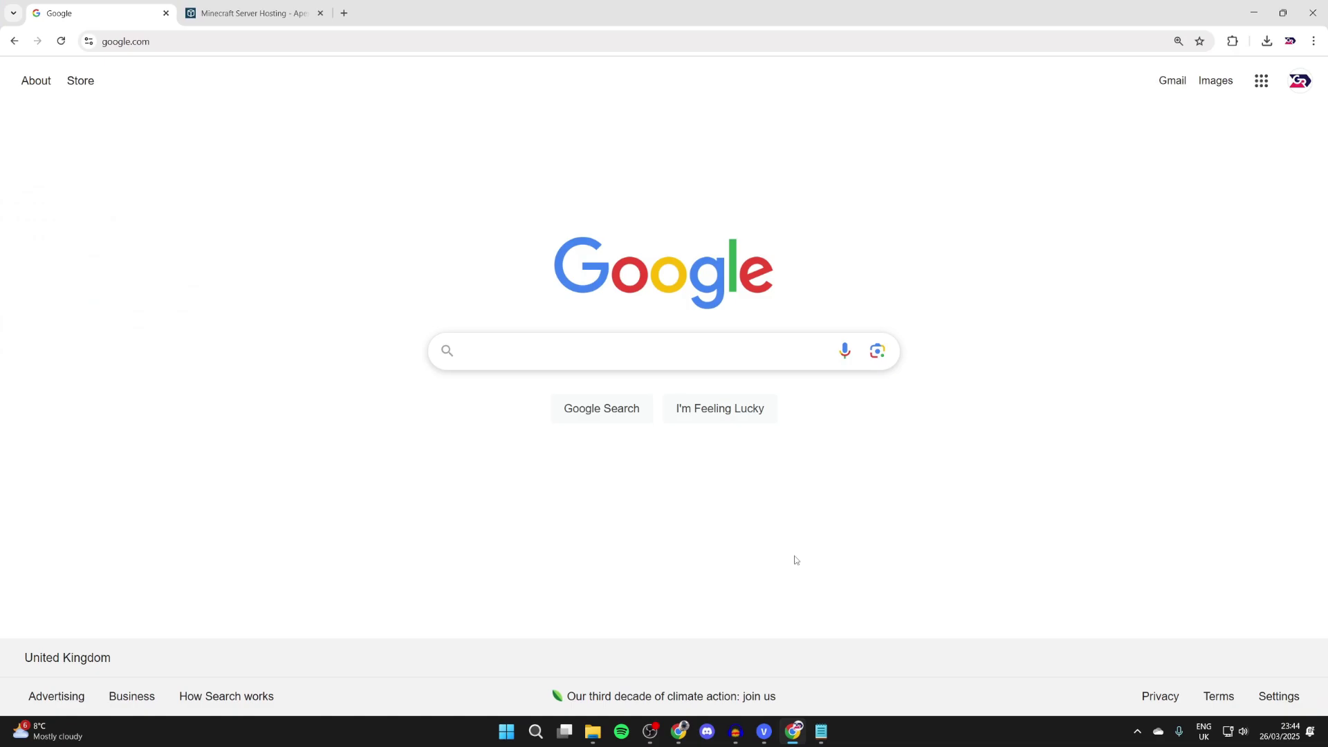
text(iris )
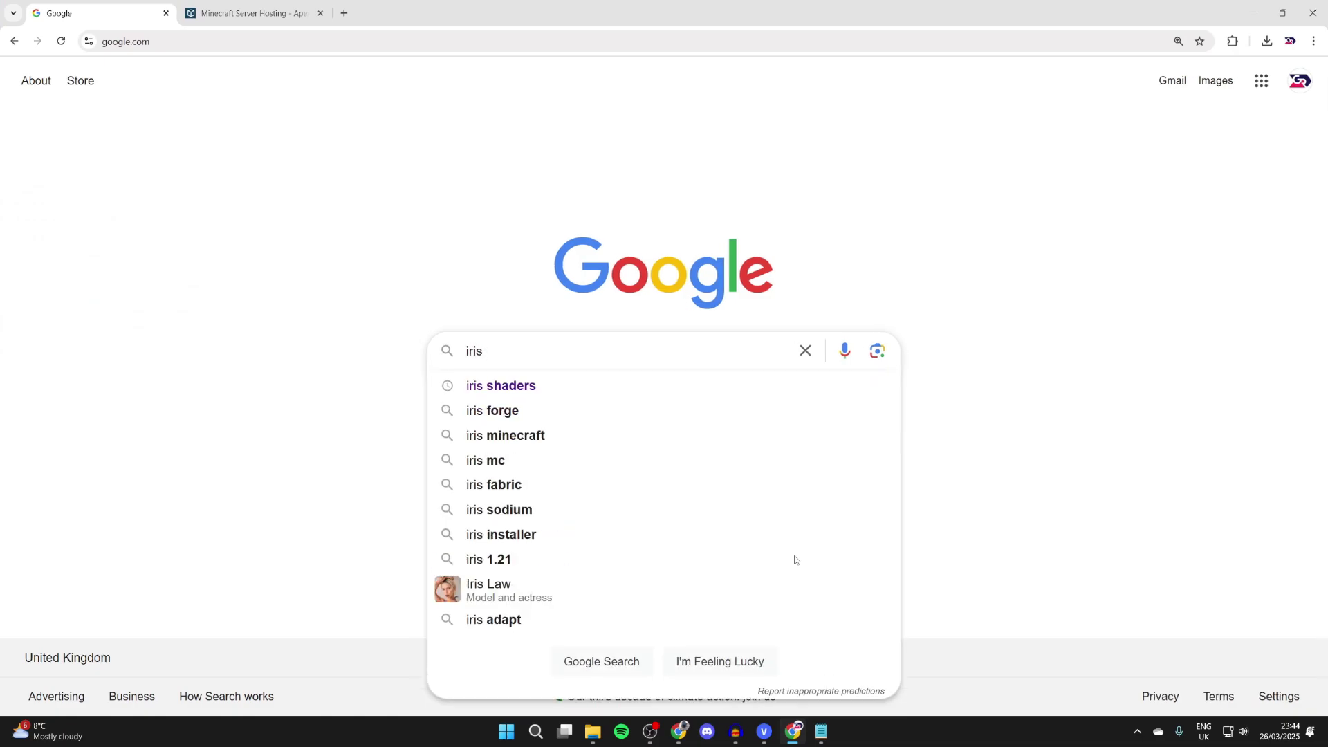
text(shaders)
key(Return)
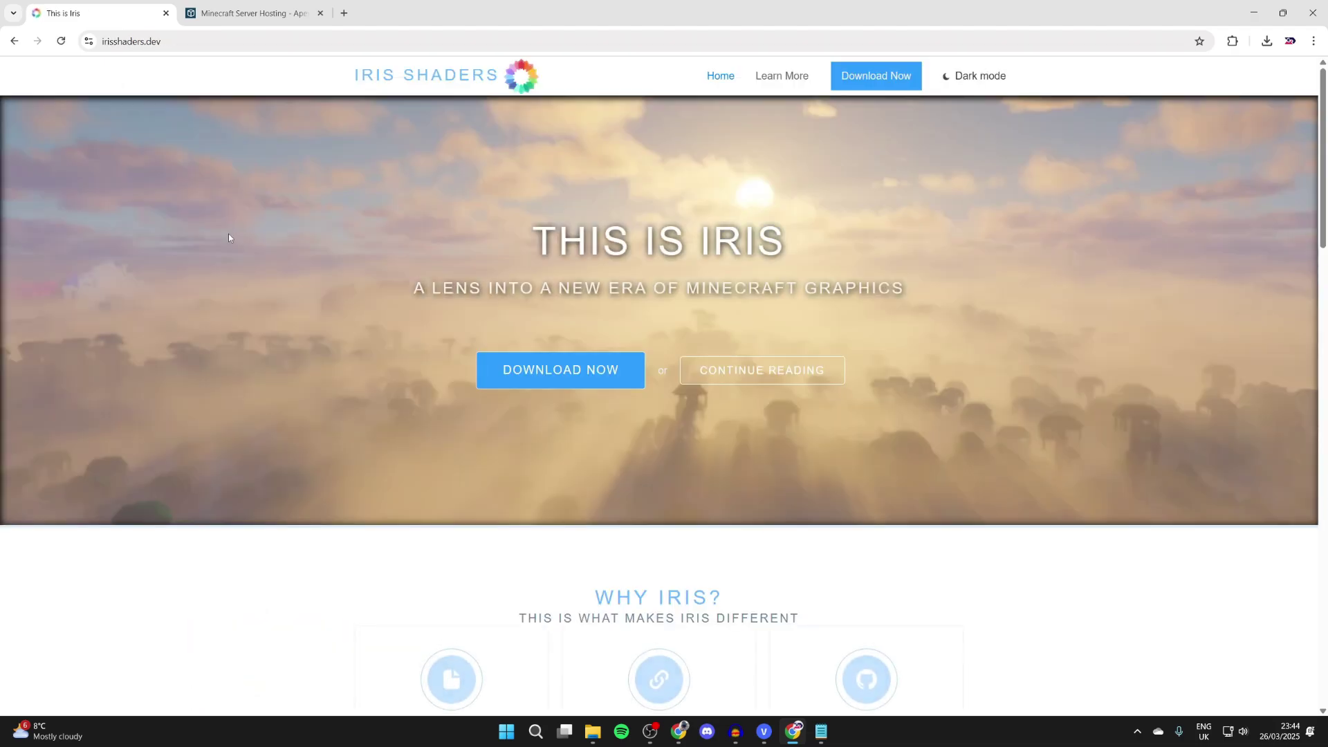
scroll(363, 253, down, 4)
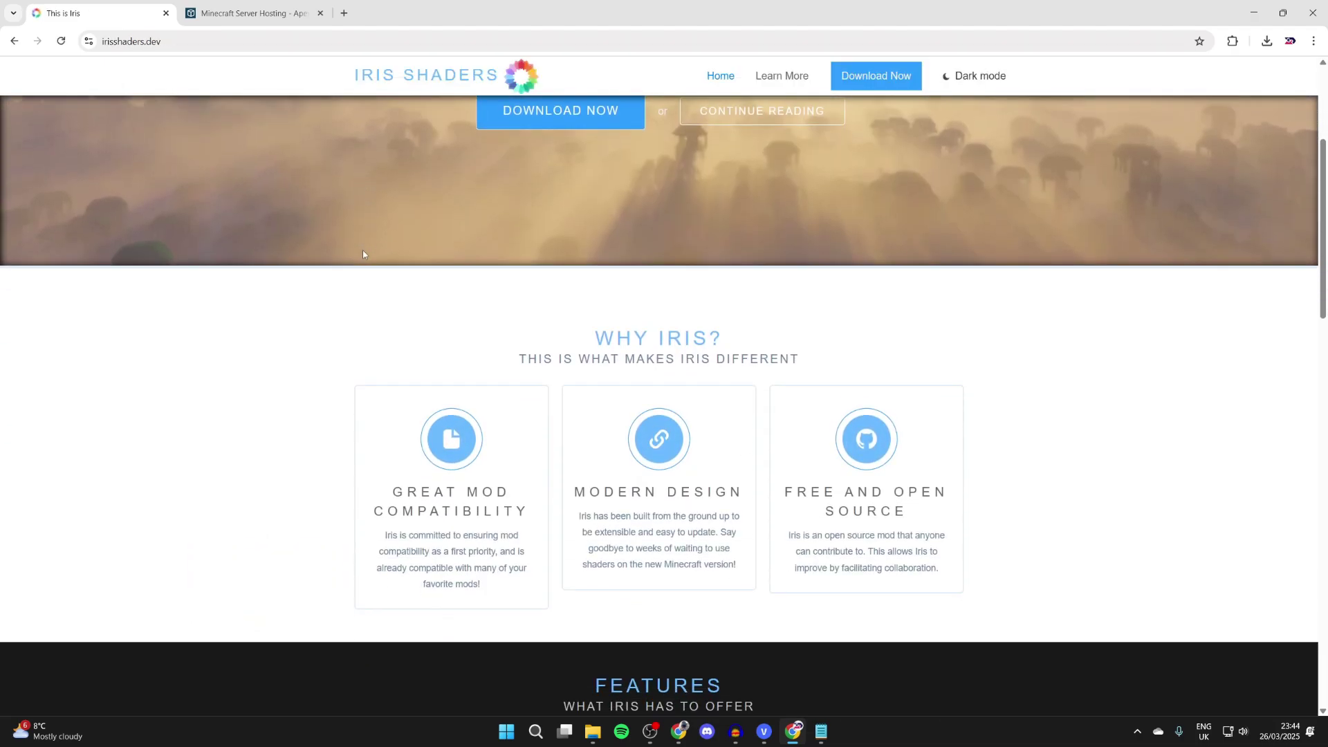
scroll(362, 254, up, 4)
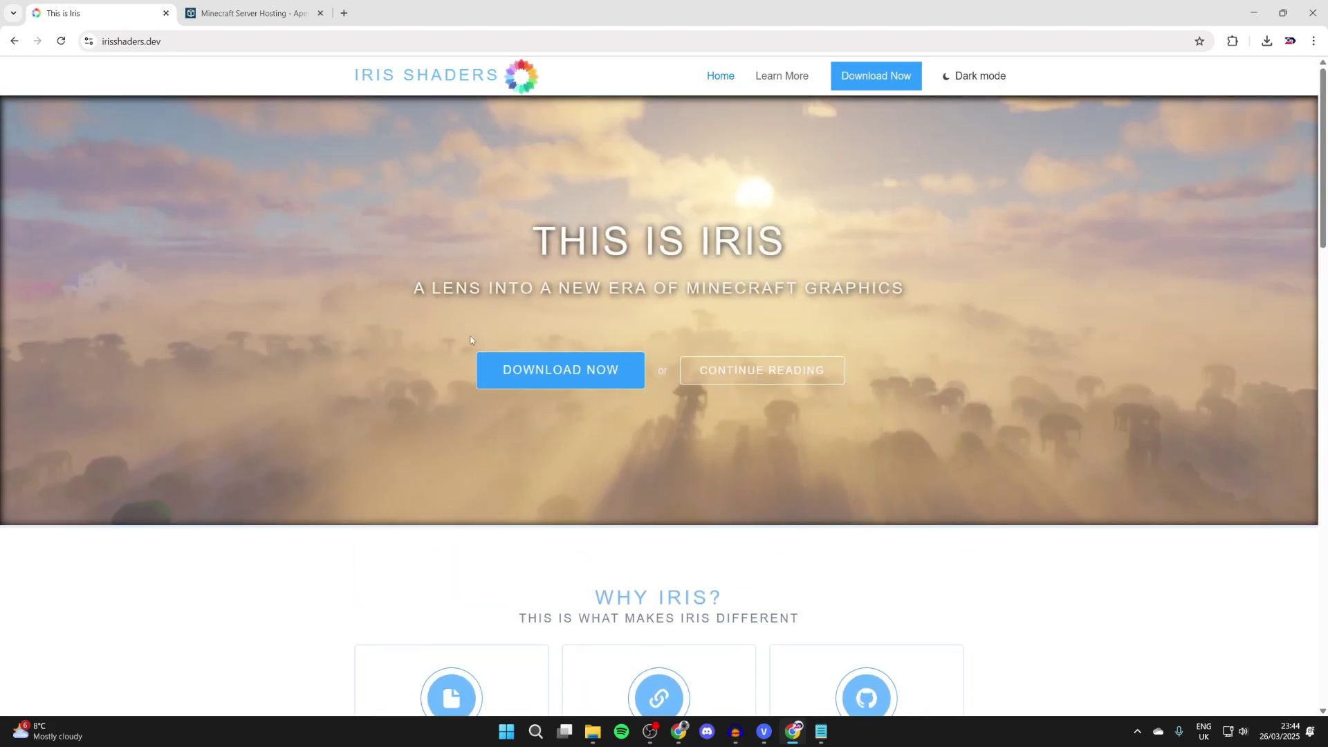
Go to irisshaders.dev and download the universal Iris installer jar 3.2.1.
click(516, 374)
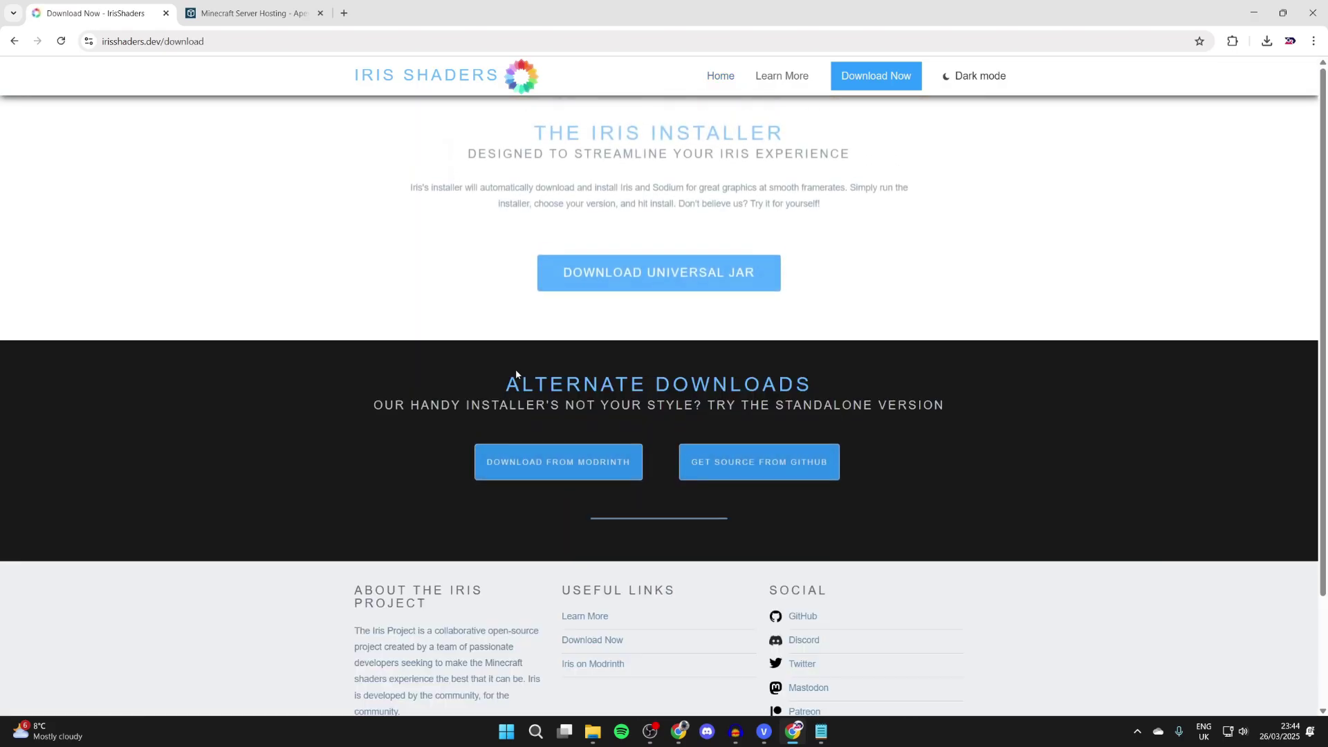
click(654, 282)
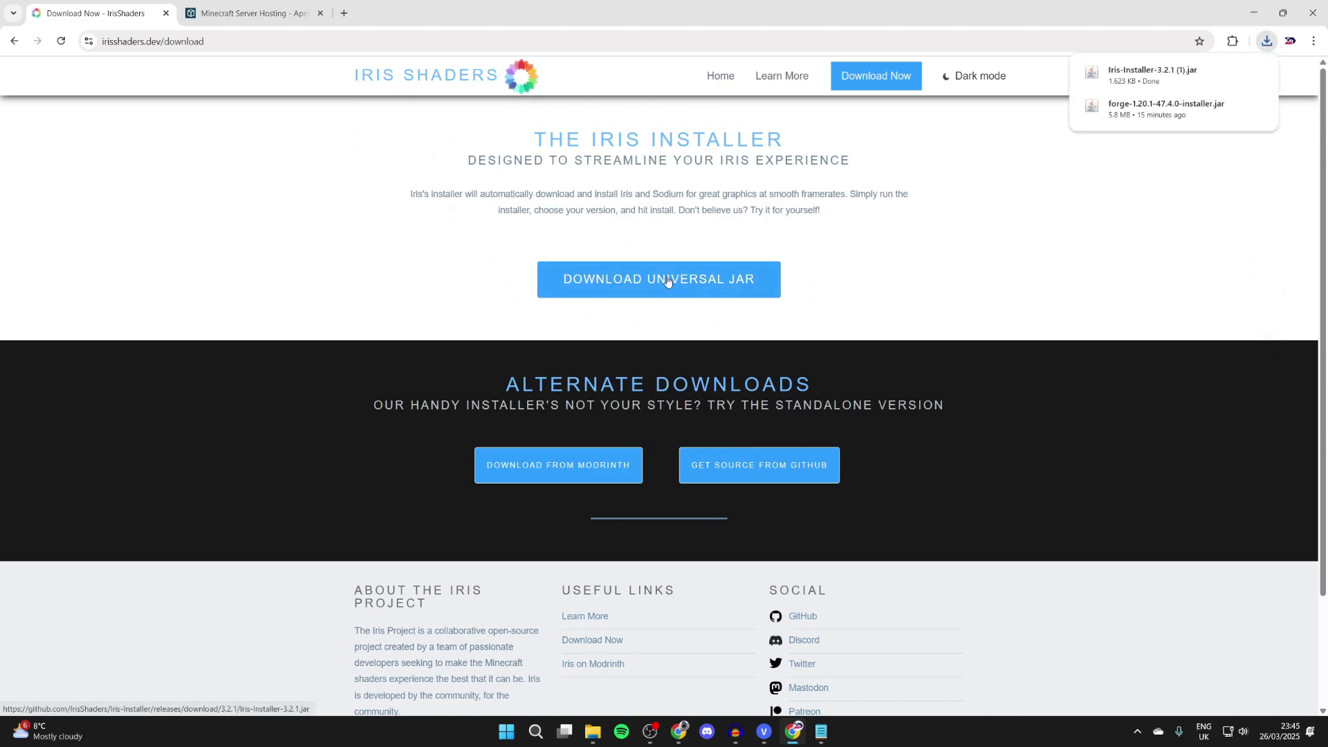
mouse_move(1168, 97)
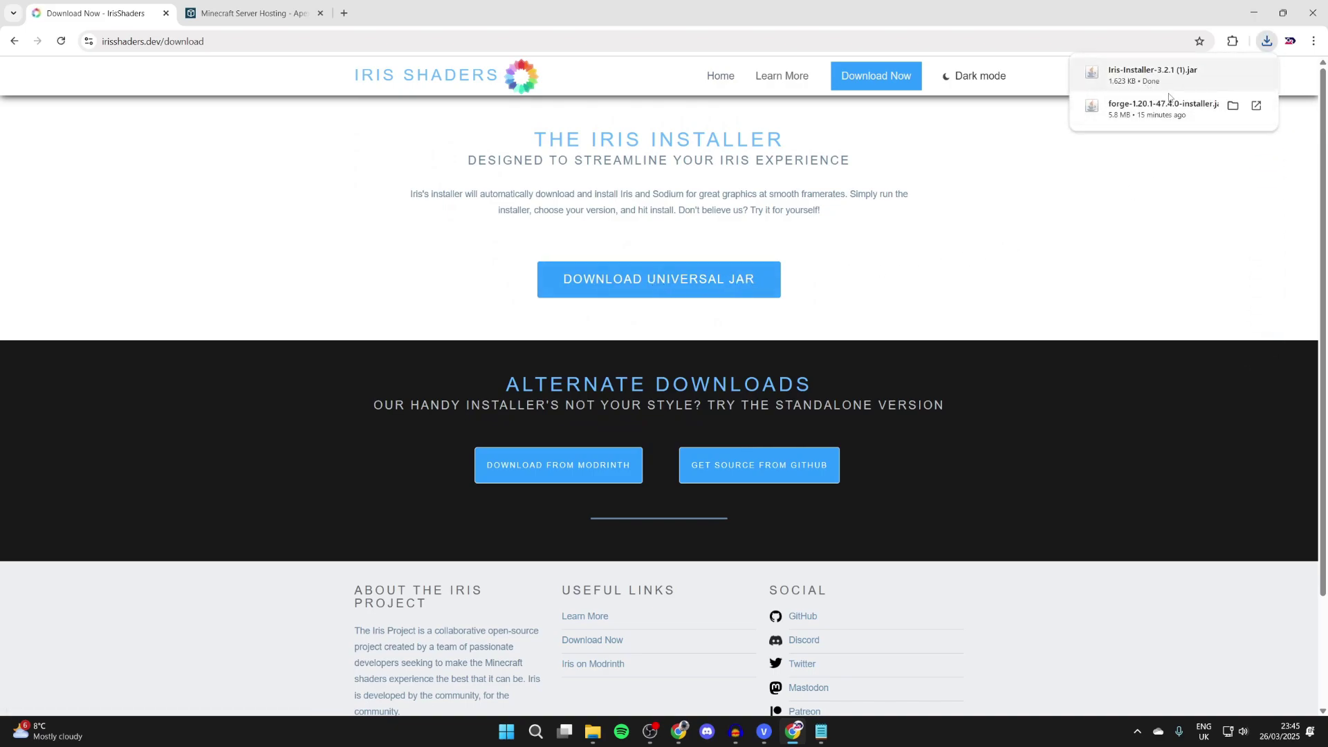
click(591, 32)
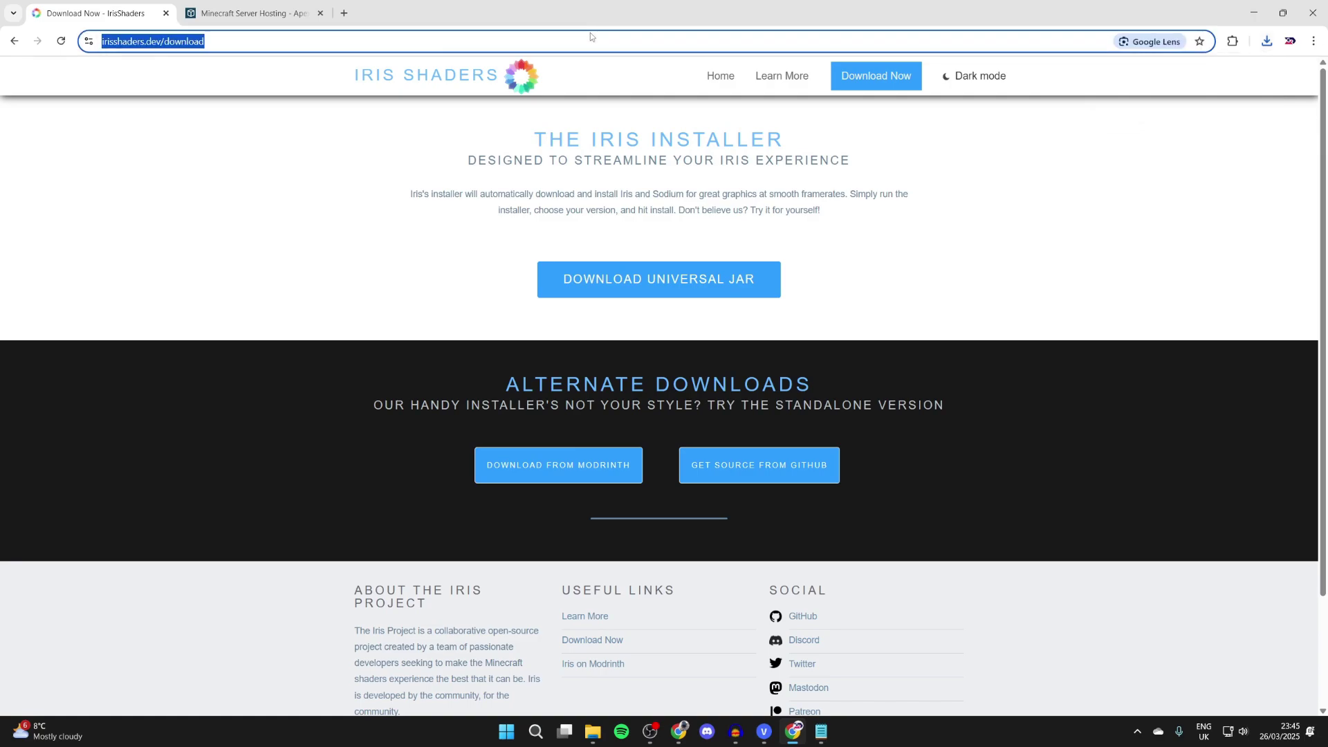
Search Google for 'curseforge' and open the site's Minecraft section.
text(curseforge)
key(Return)
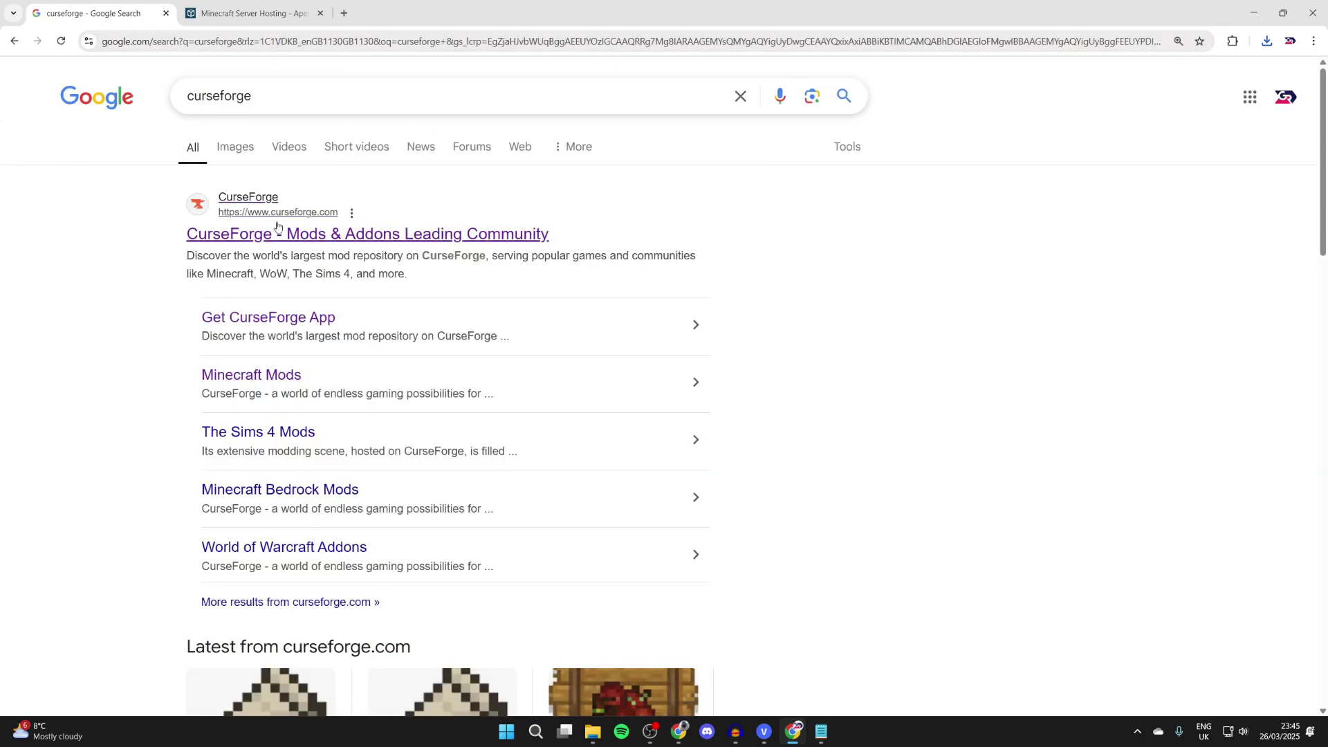
click(319, 235)
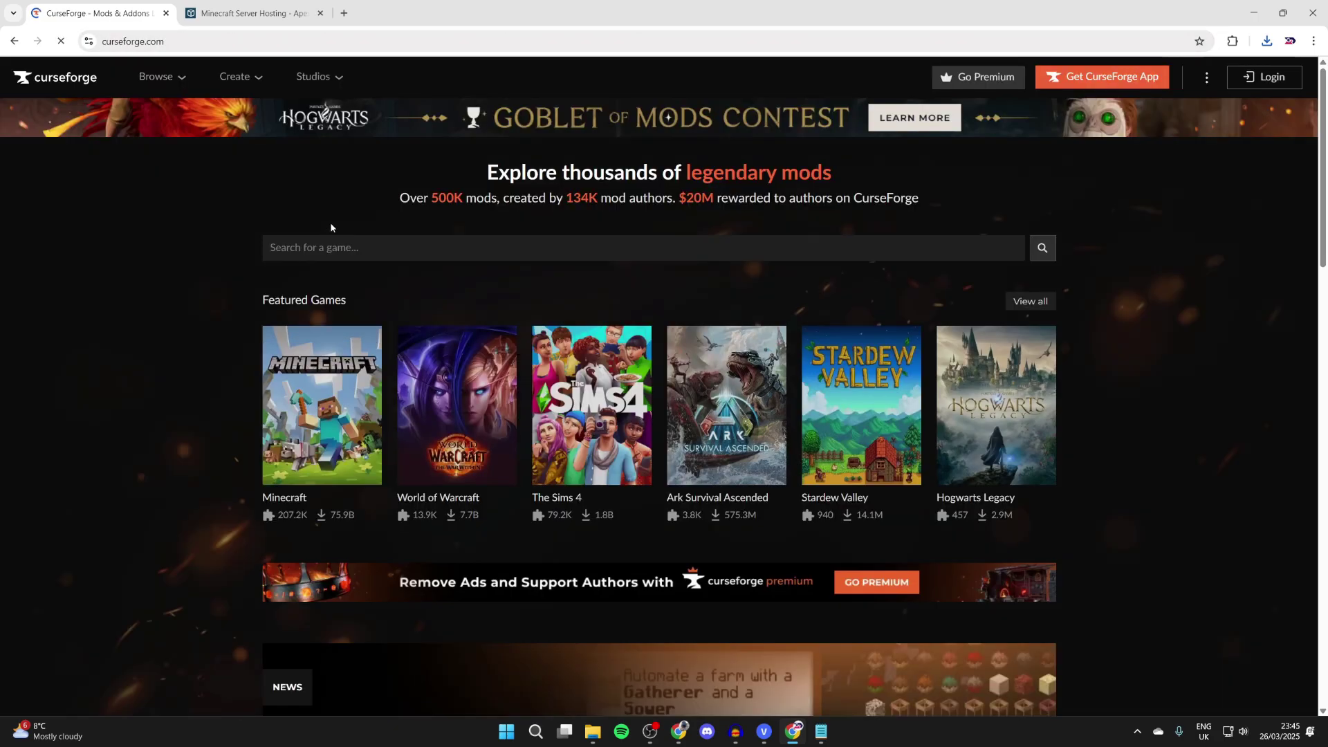
click(326, 417)
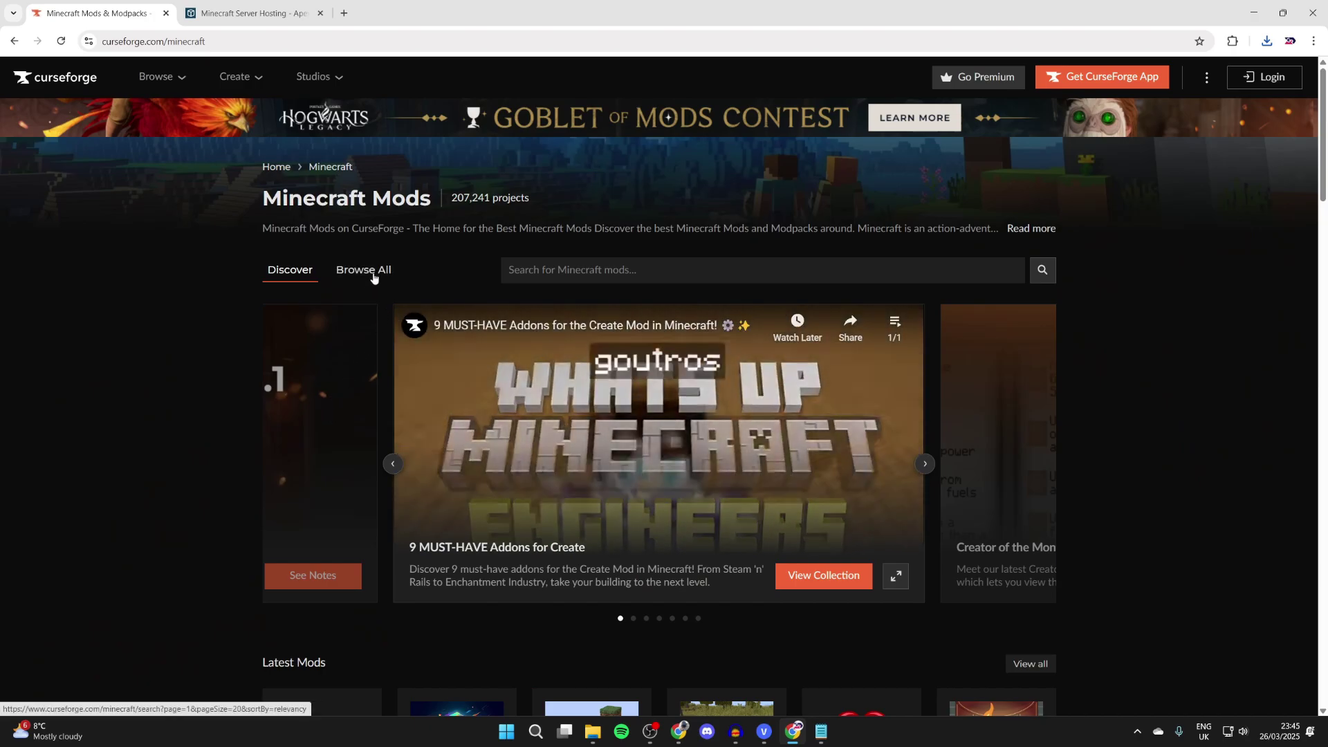
Filter all Minecraft projects to Shaders and open Complementary Shaders - Reimagined.
click(372, 275)
scroll(372, 275, down, 3)
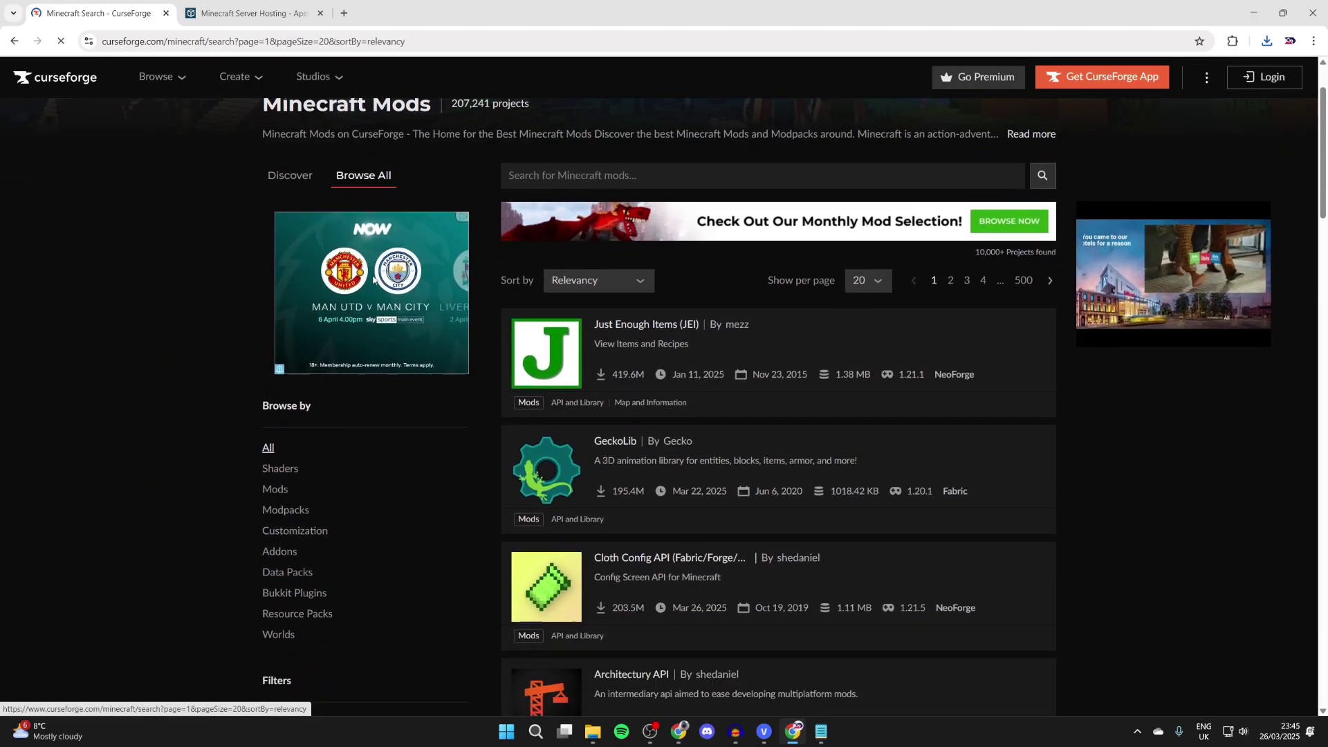
click(280, 304)
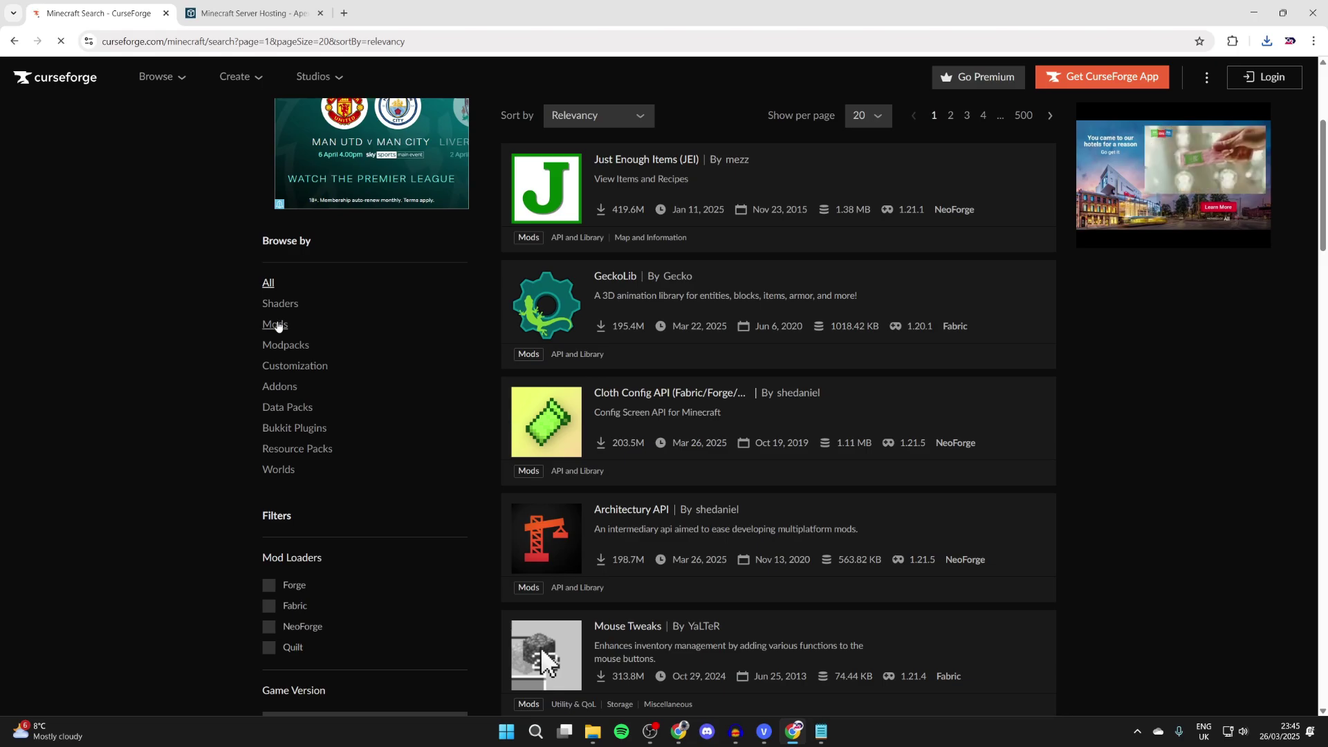
scroll(642, 306, down, 6)
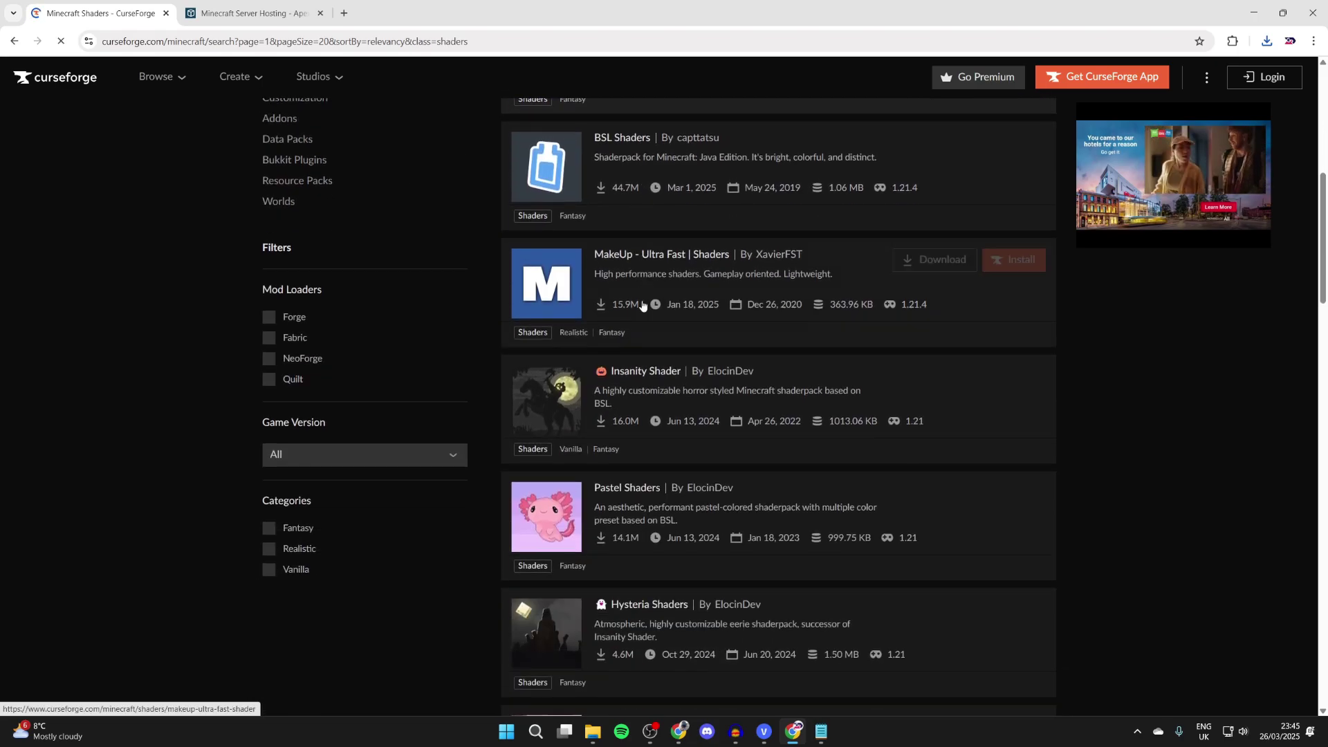
scroll(643, 307, down, 3)
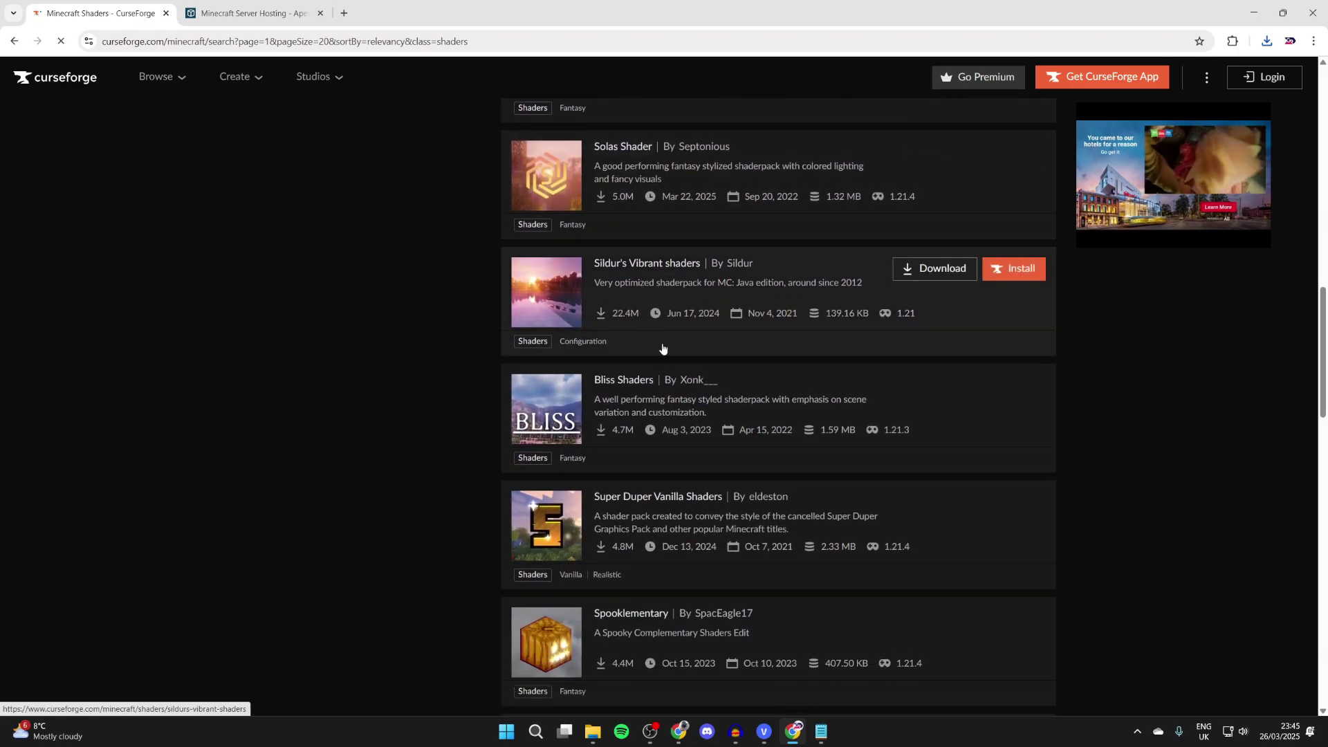
scroll(661, 350, up, 10)
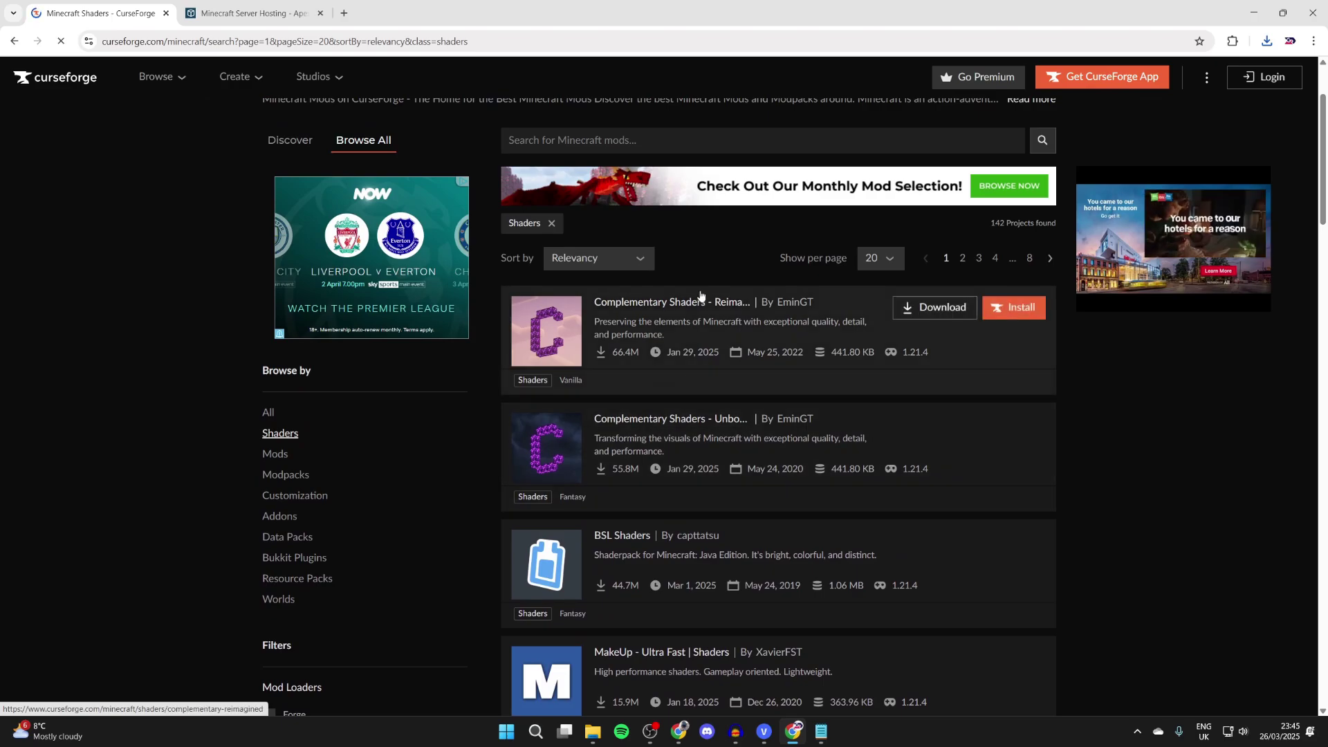
scroll(595, 529, down, 4)
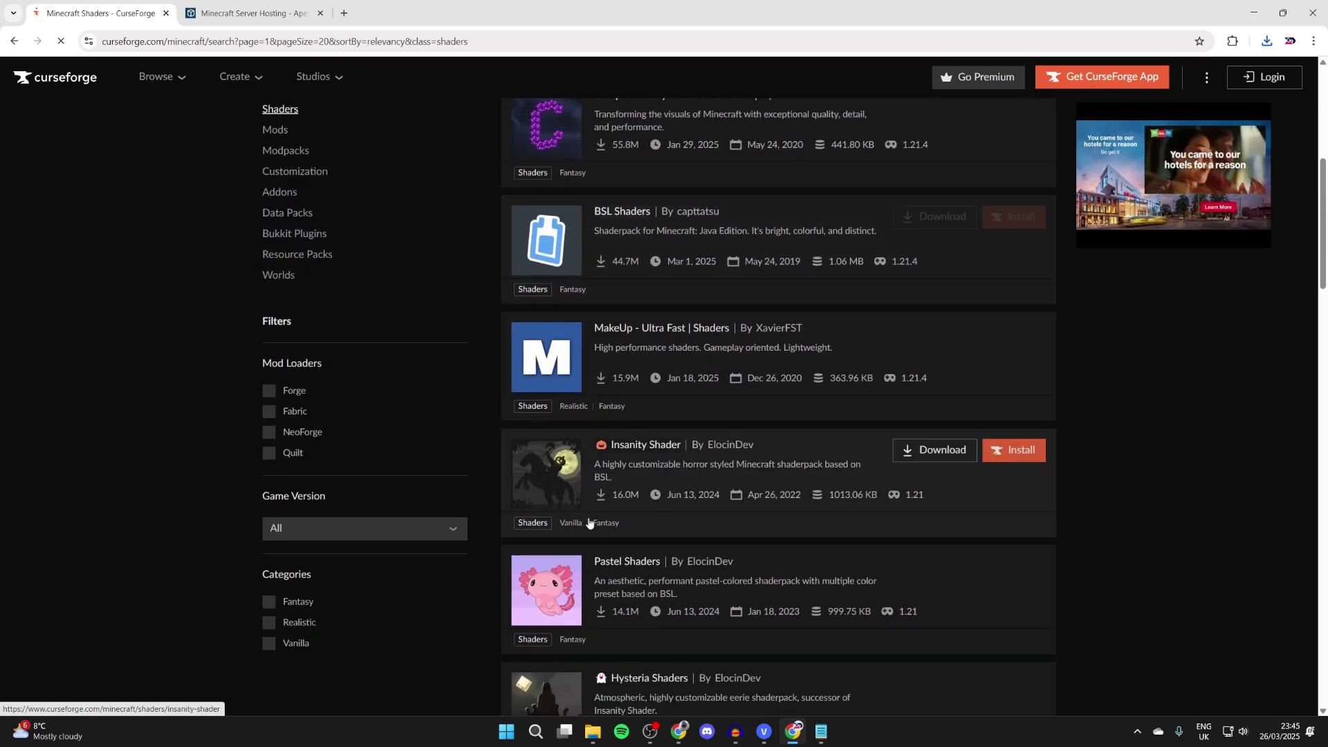
scroll(581, 449, up, 6)
click(561, 391)
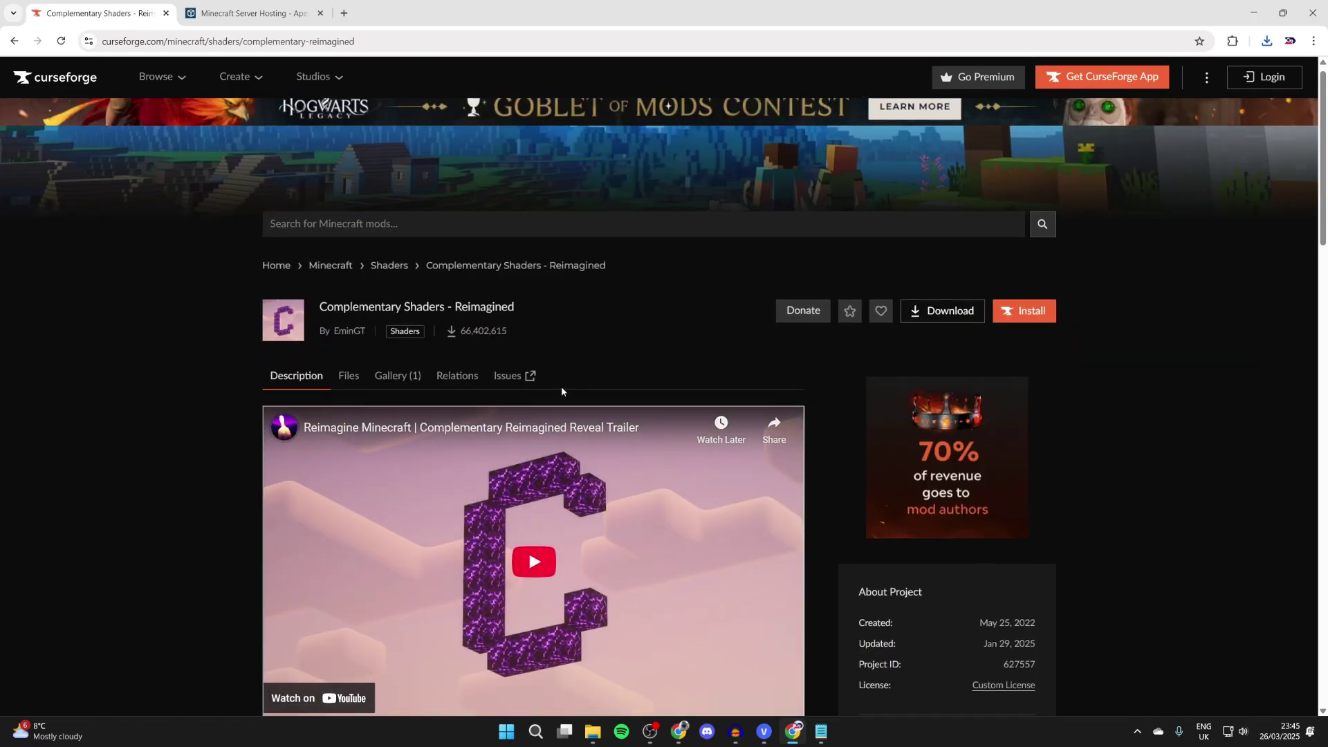
Download the ComplementaryReimagined_r5.4.zip file from the project's Files listing.
scroll(560, 397, down, 15)
scroll(408, 401, up, 5)
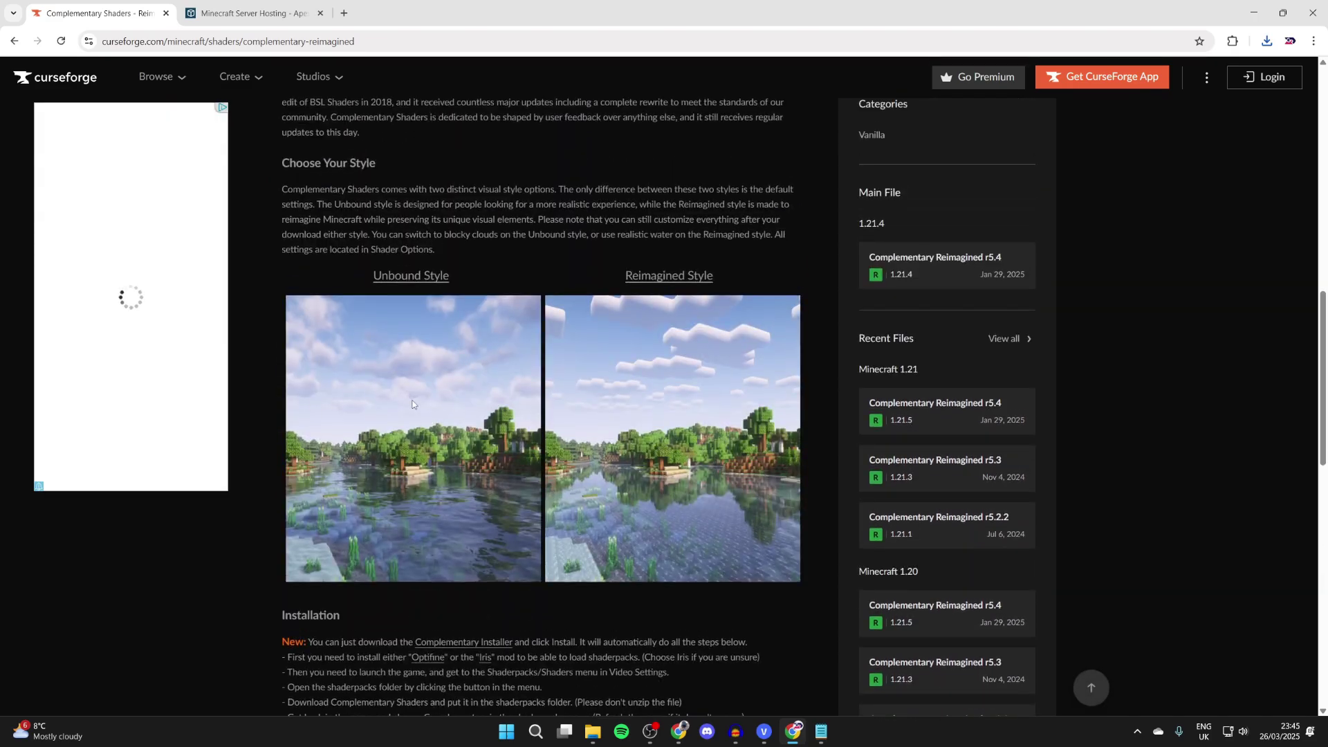
scroll(712, 452, up, 12)
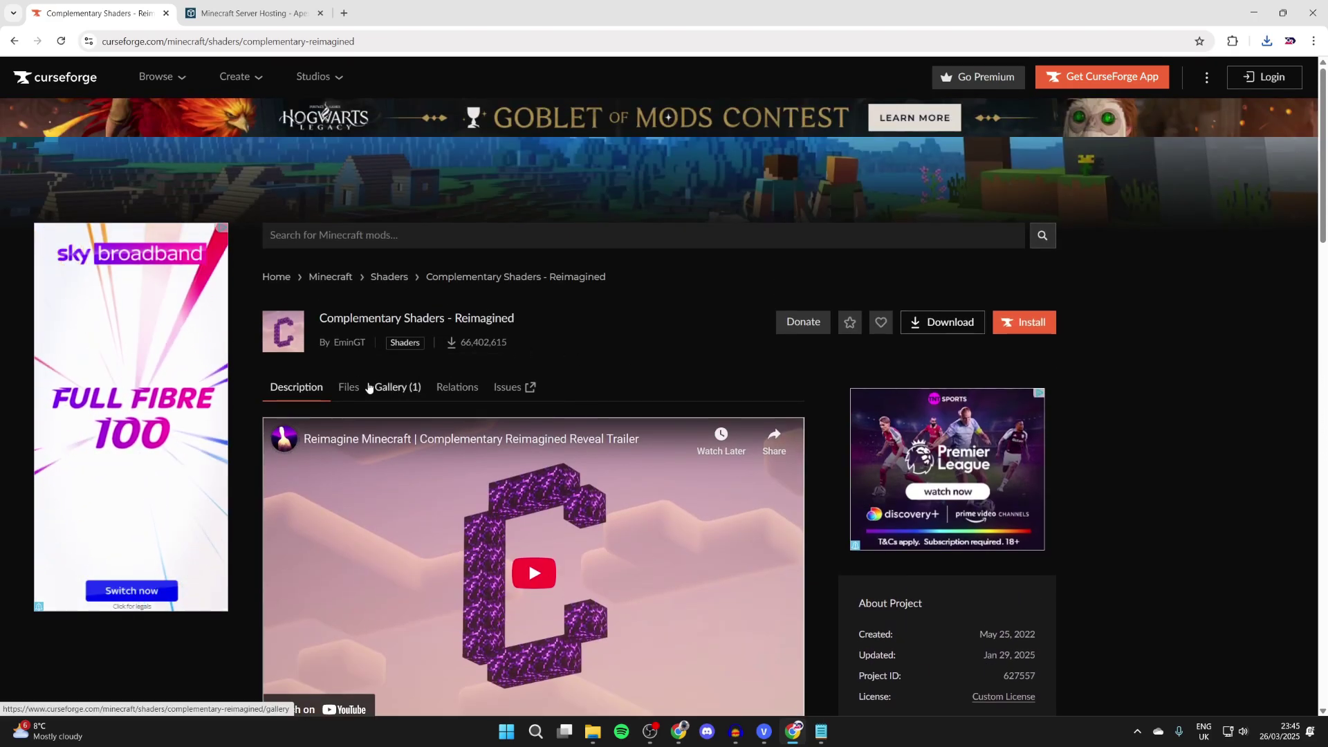
click(356, 388)
scroll(367, 386, down, 2)
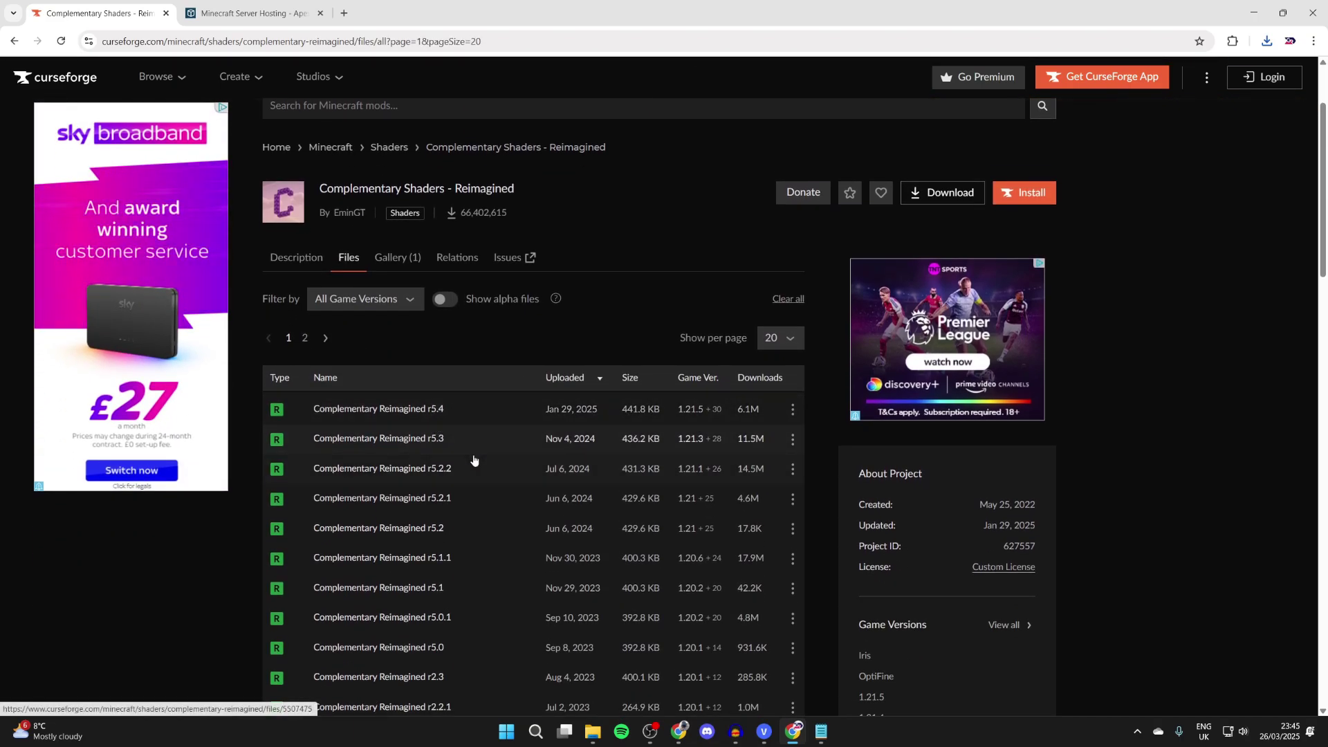
click(792, 409)
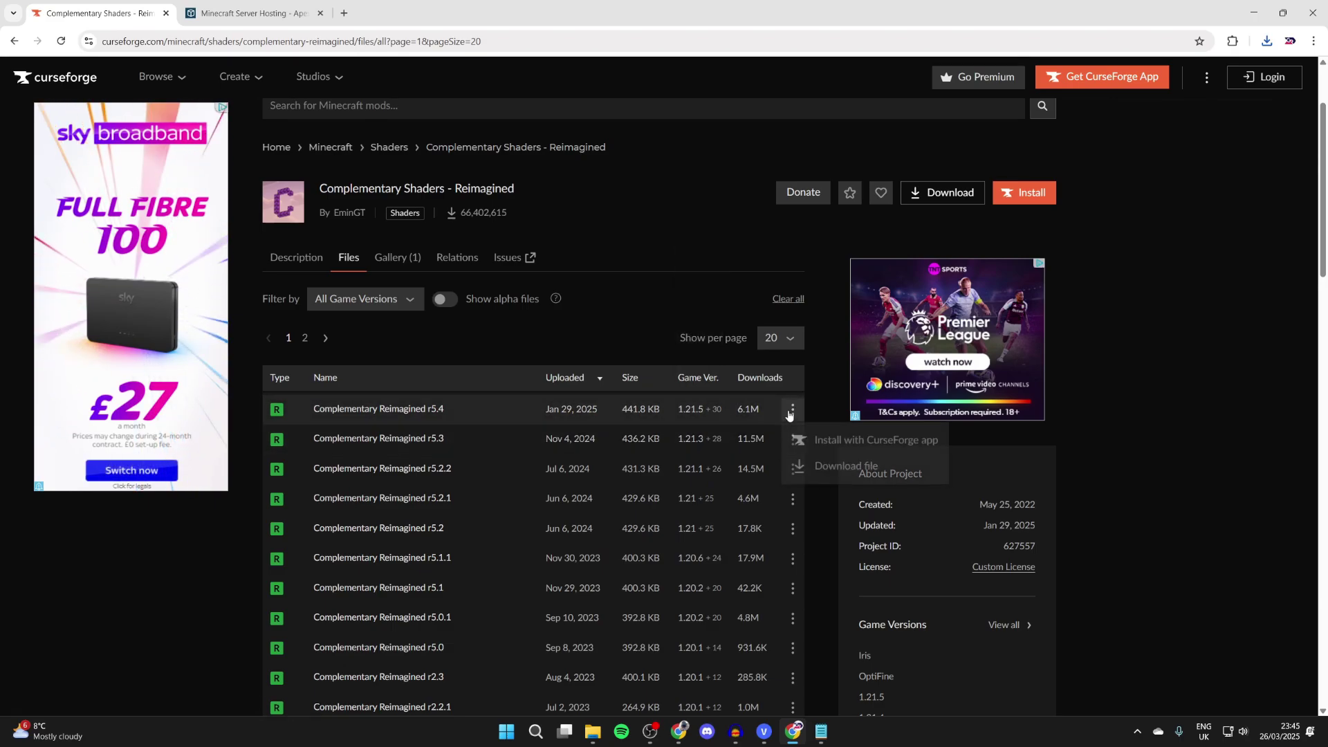
click(826, 466)
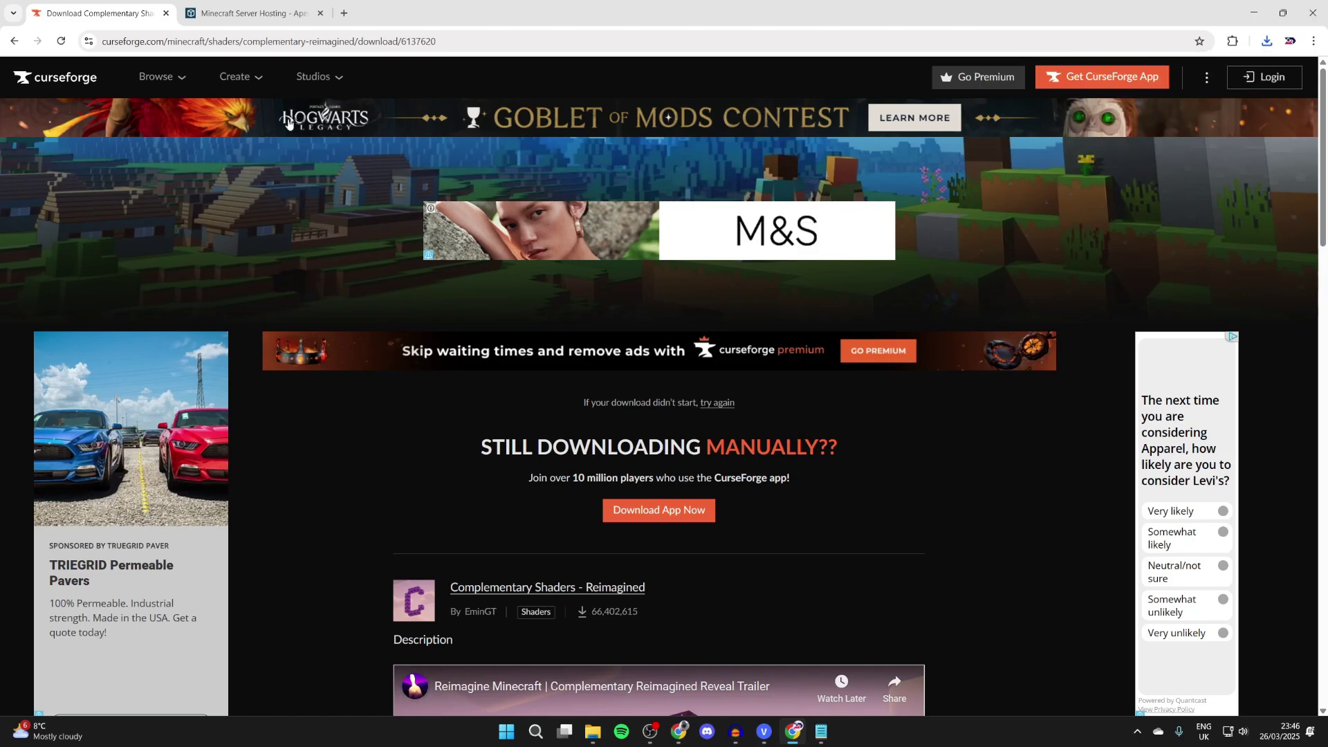
click(262, 3)
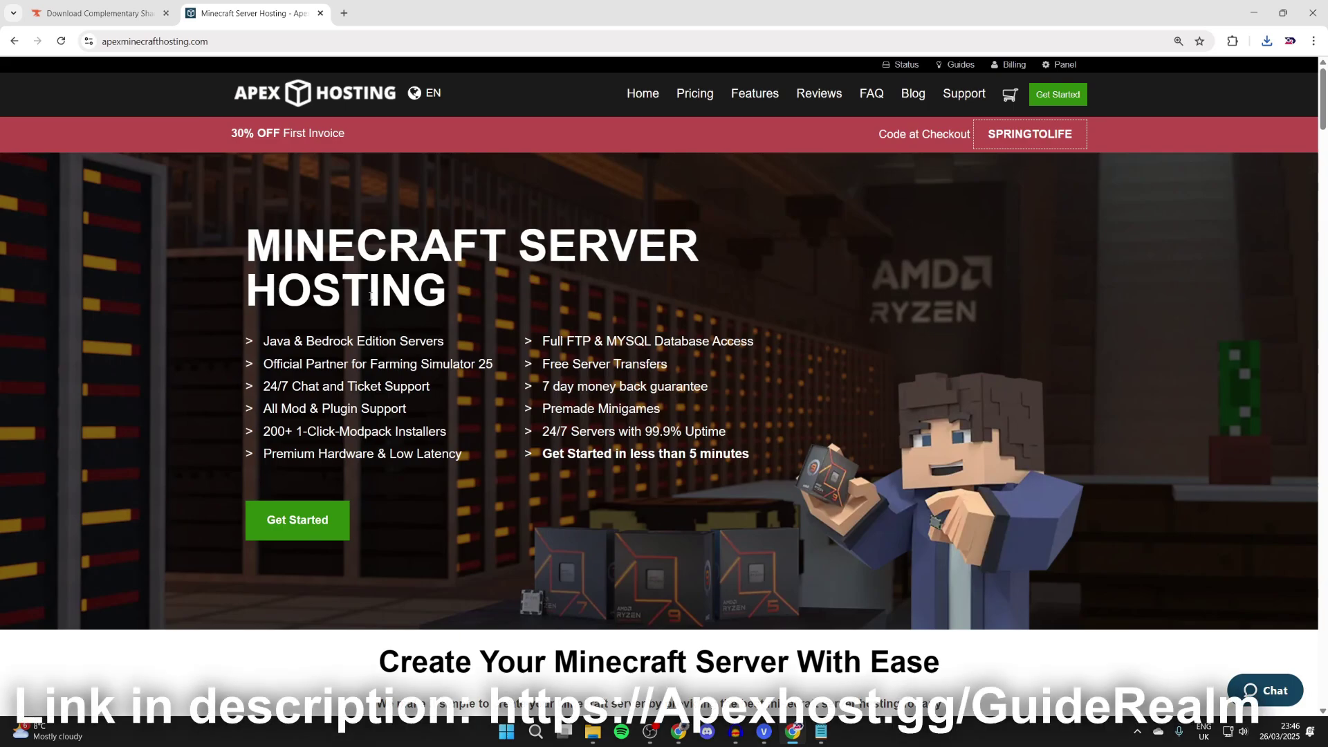
drag(354, 138, 217, 135)
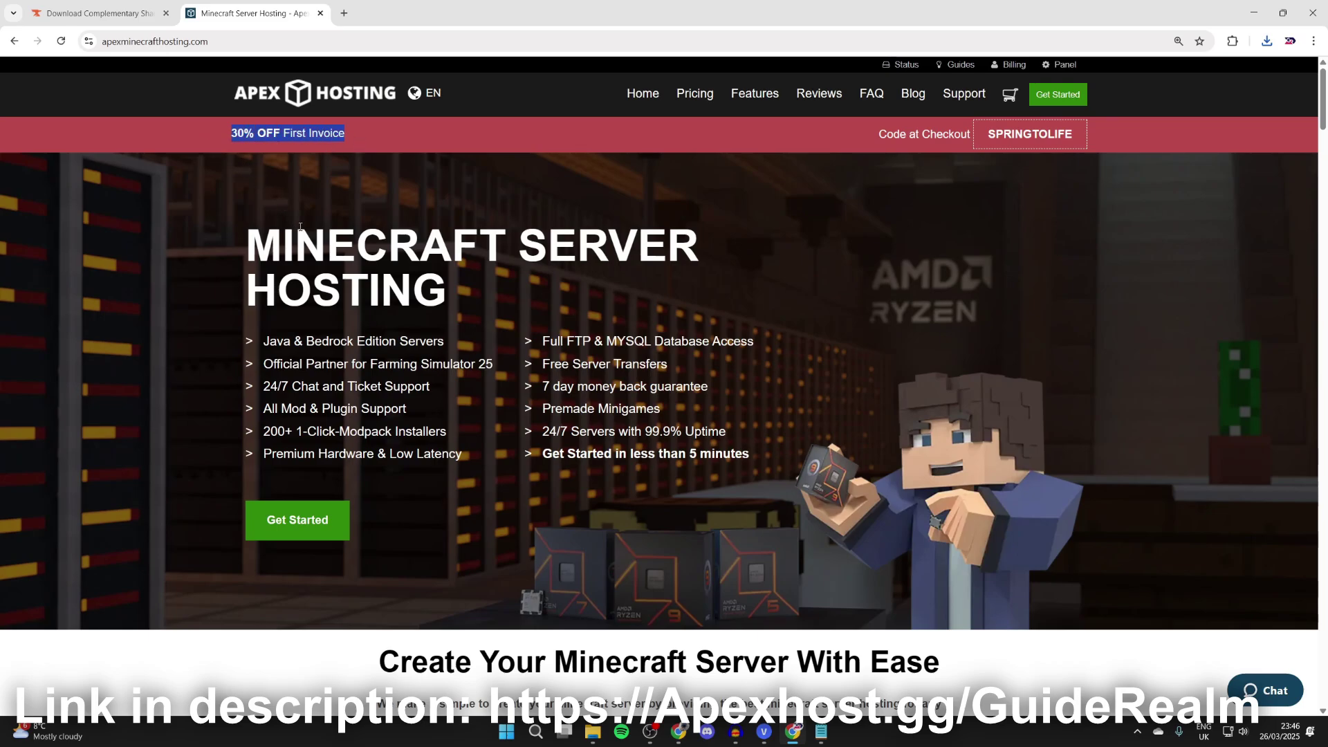
scroll(308, 235, down, 8)
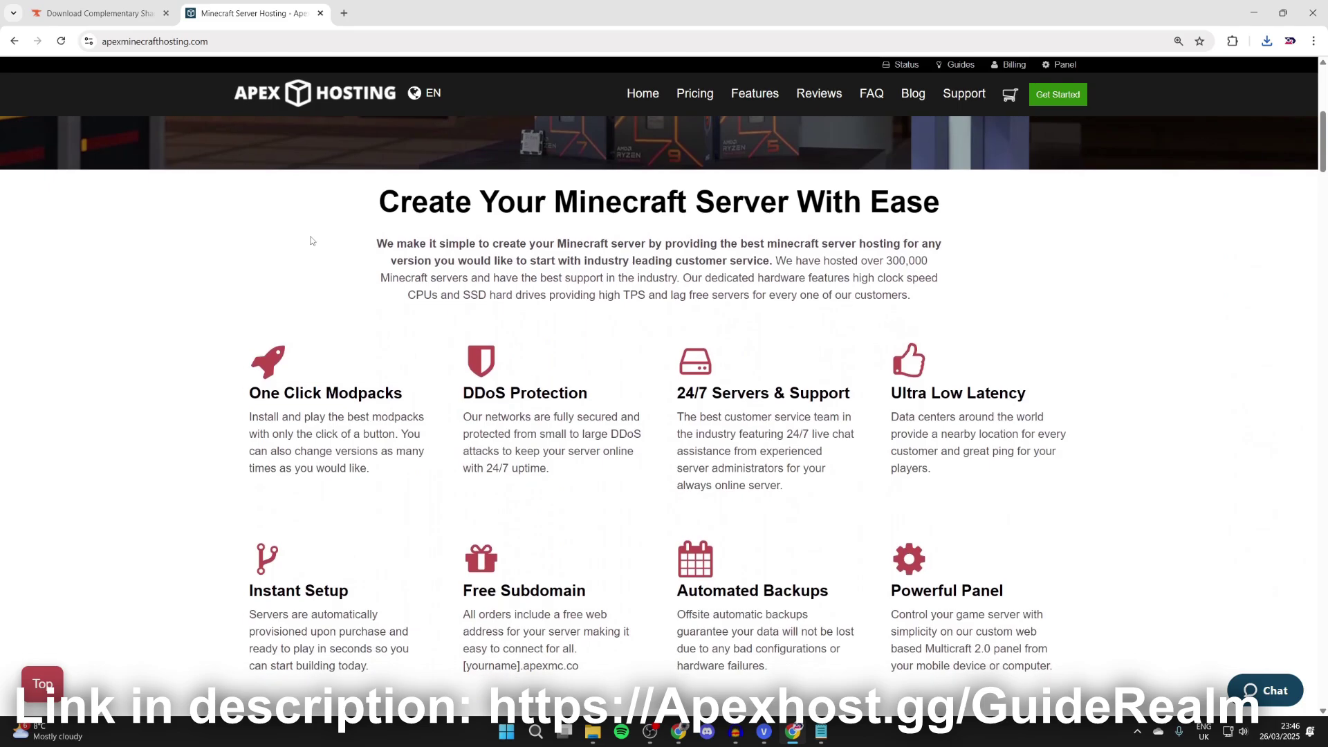
scroll(313, 242, up, 1)
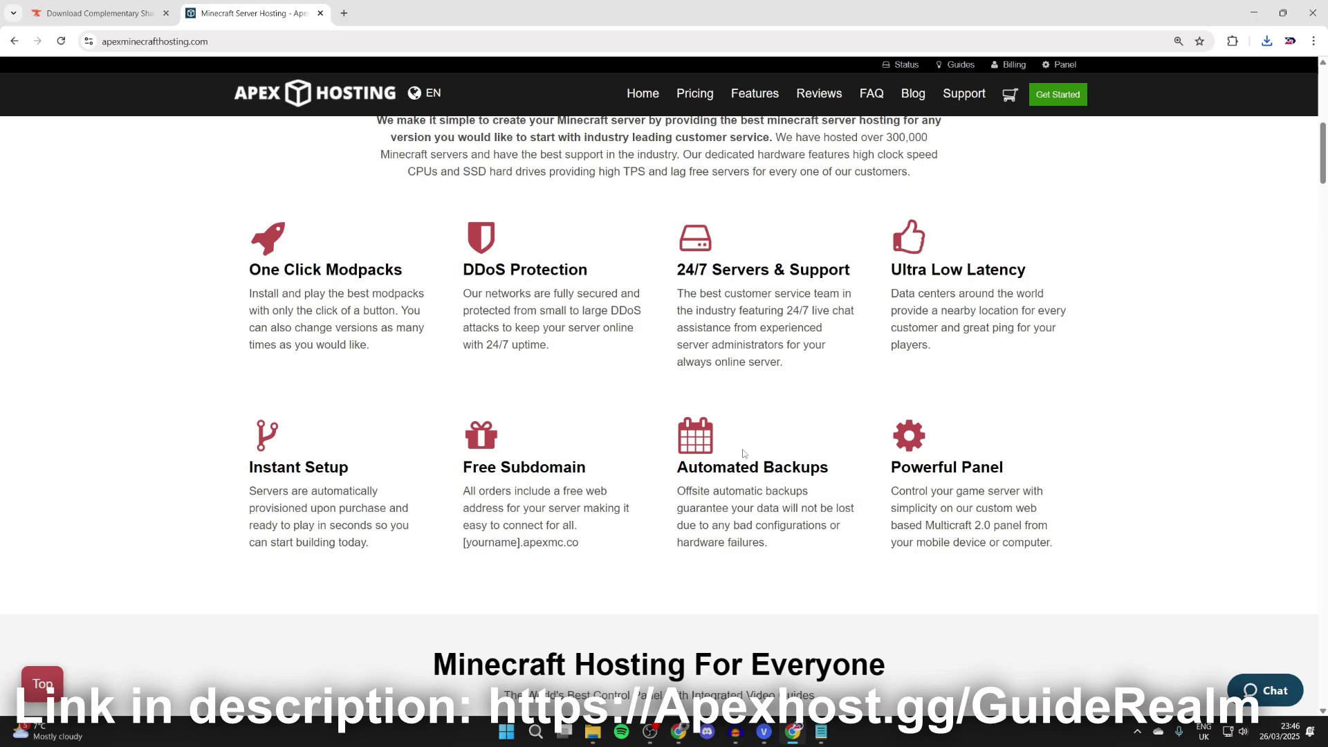
scroll(889, 467, up, 8)
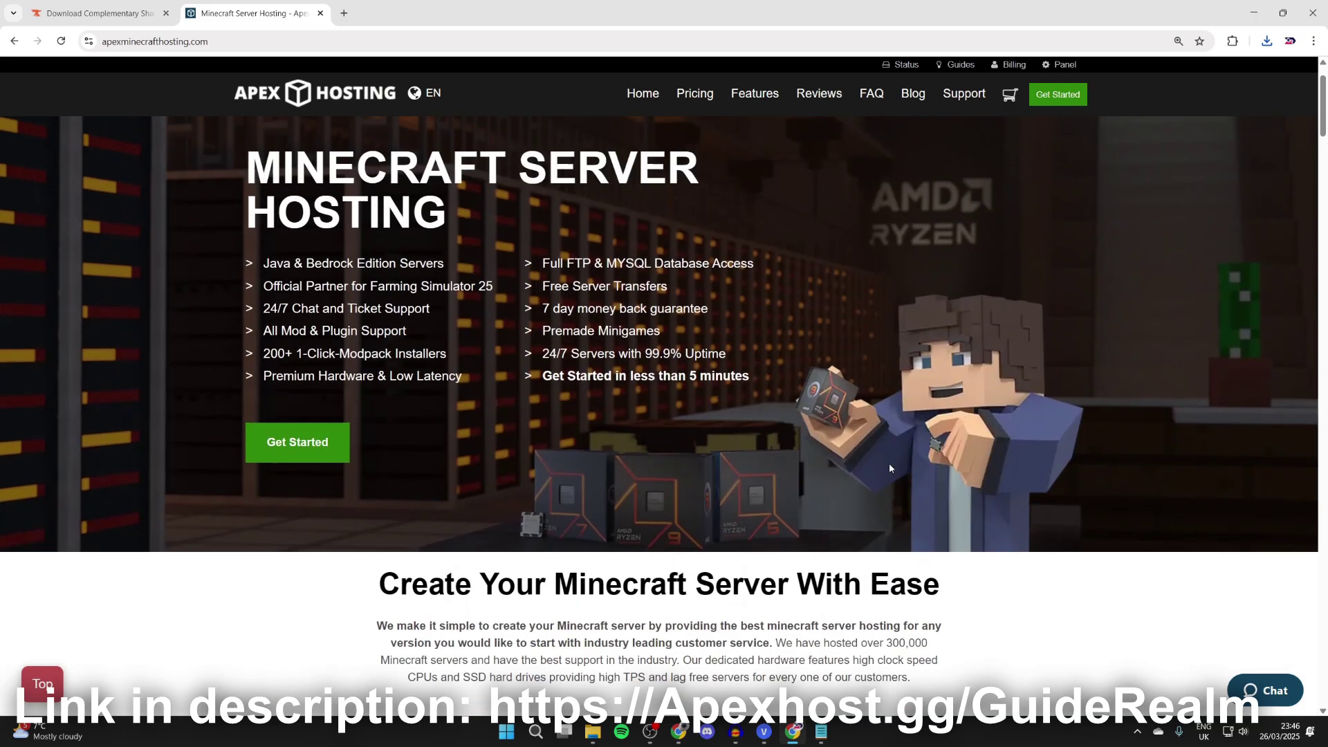
Restore and refresh Downloads, launch then close the Iris installer, and return to Chrome.
click(1253, 12)
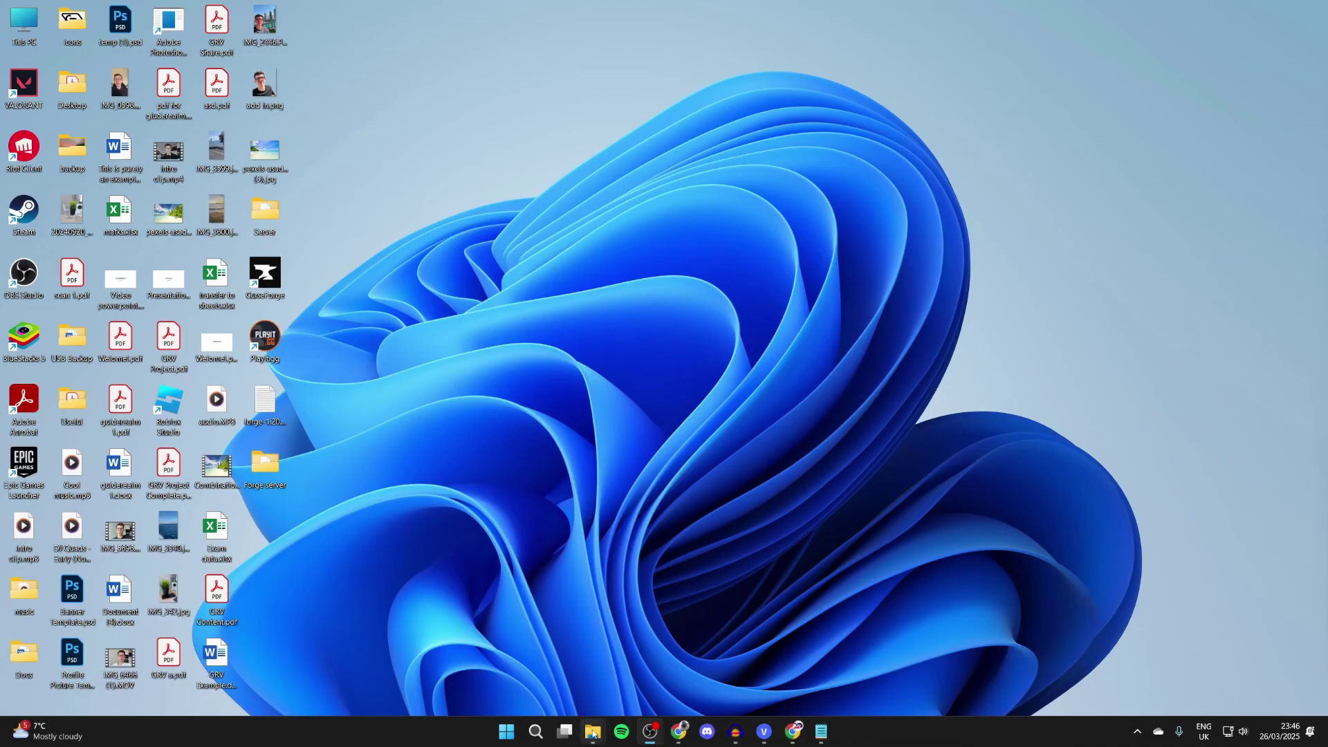
mouse_move(593, 731)
click(742, 669)
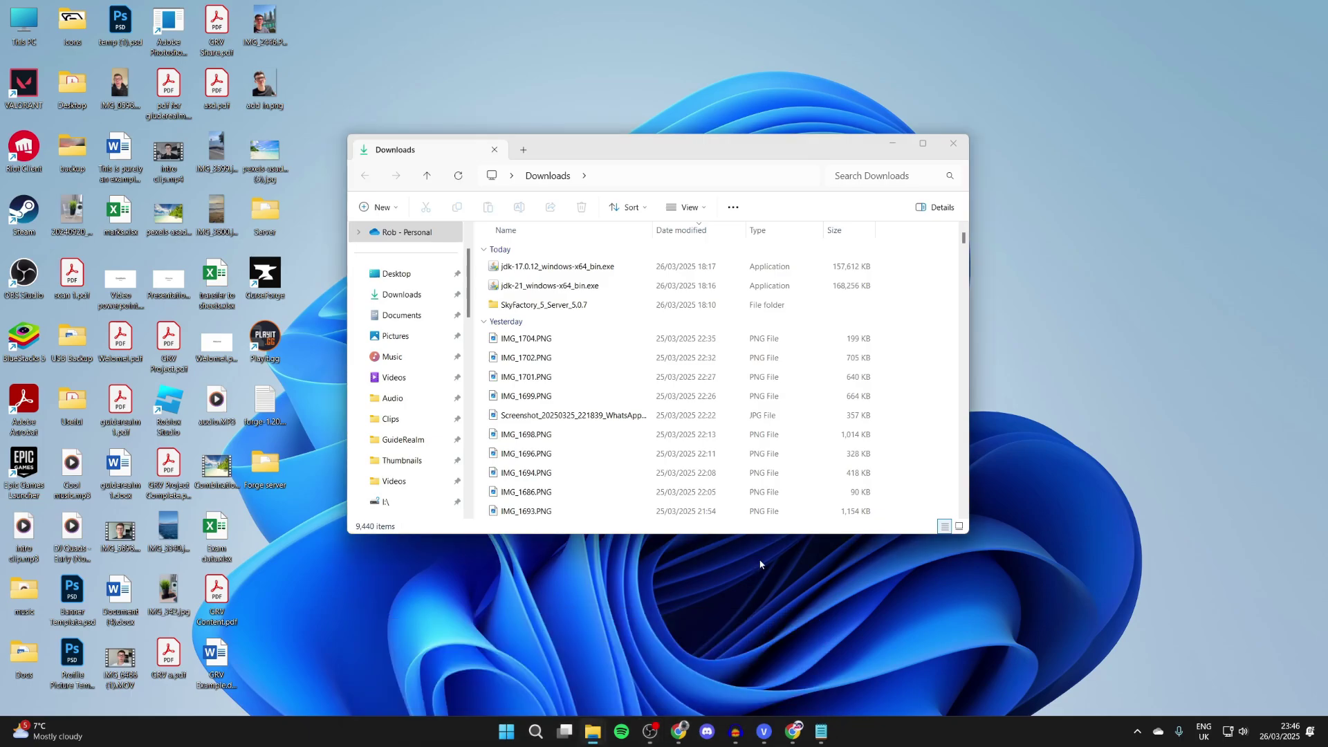
click(398, 298)
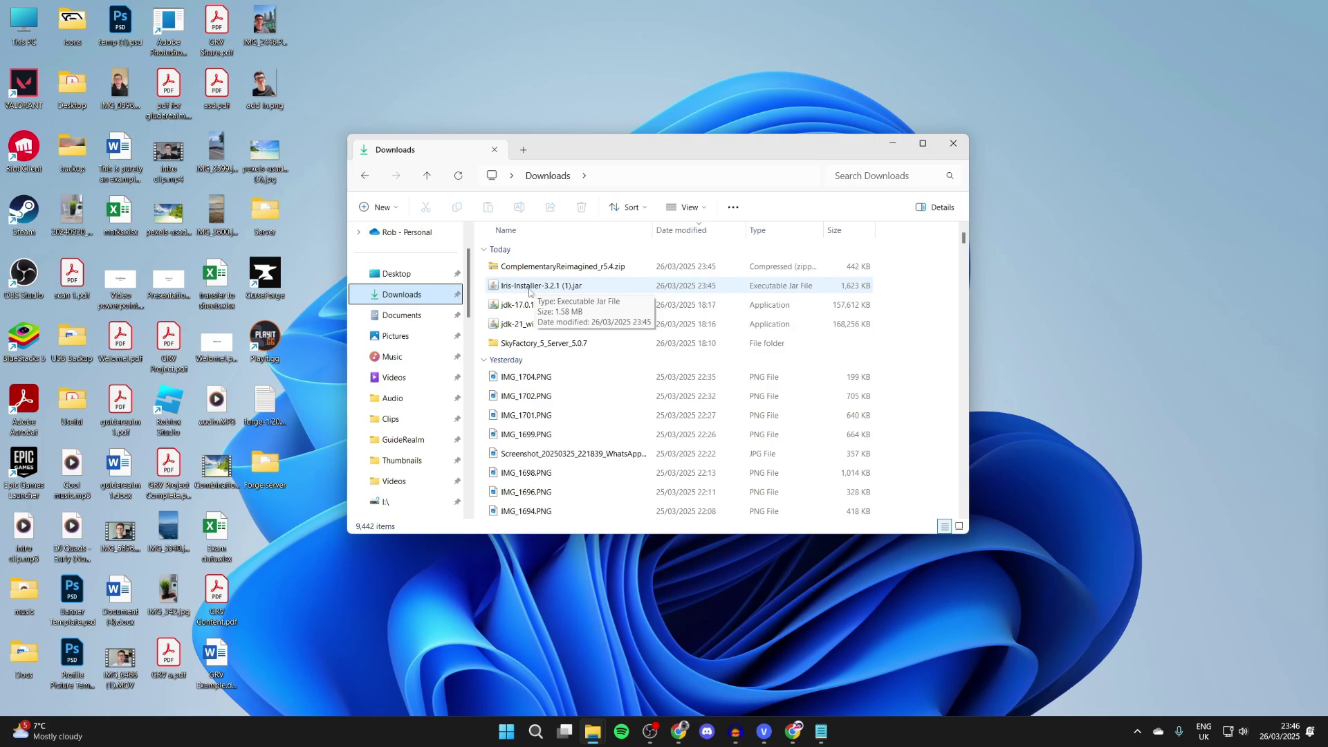
double_click(529, 289)
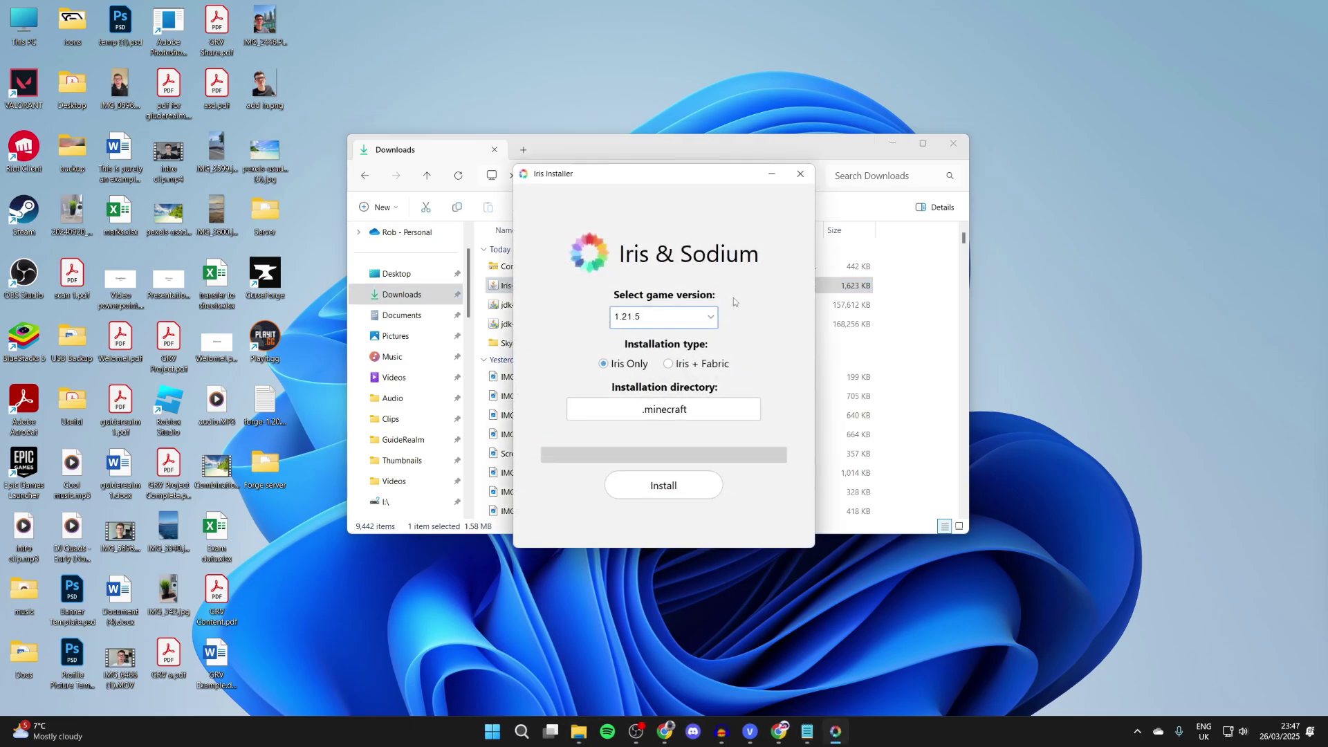
click(802, 174)
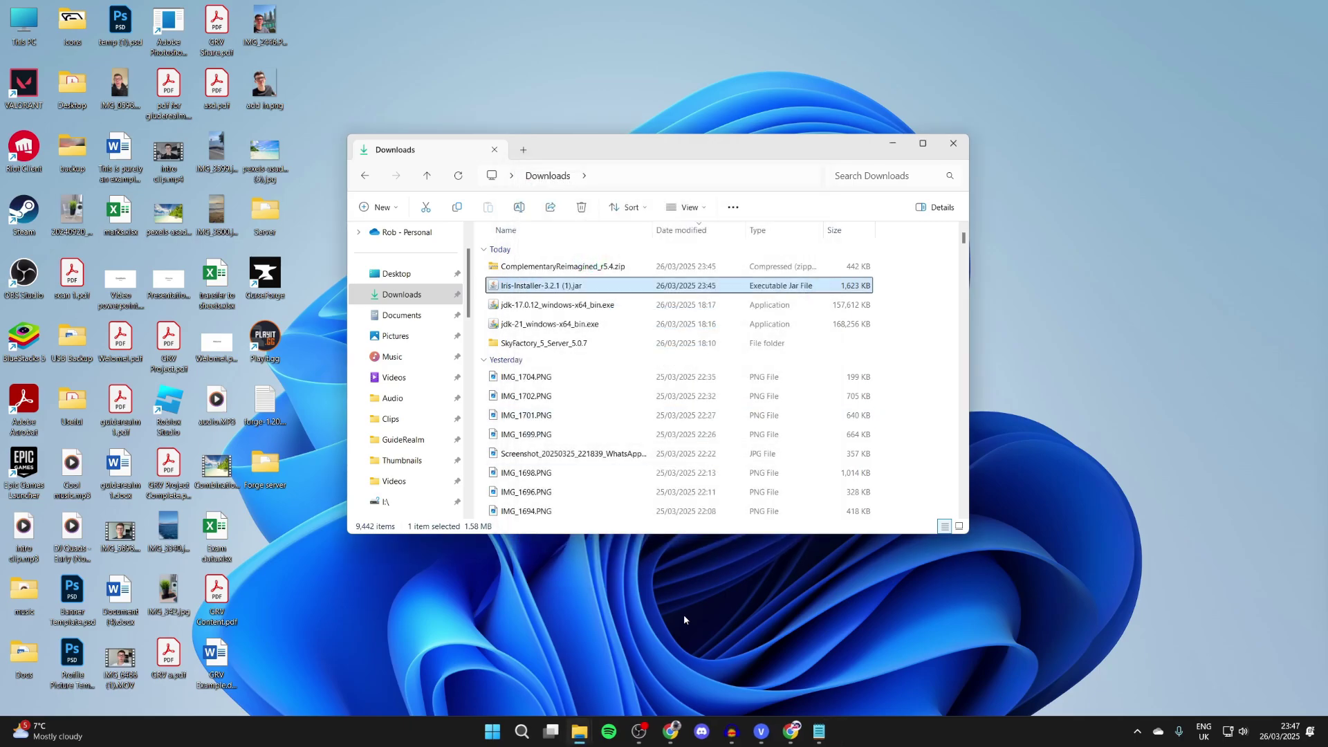
click(793, 731)
Go to java.com and download the Java 8 Update 441 desktop installer.
click(537, 43)
text(java)
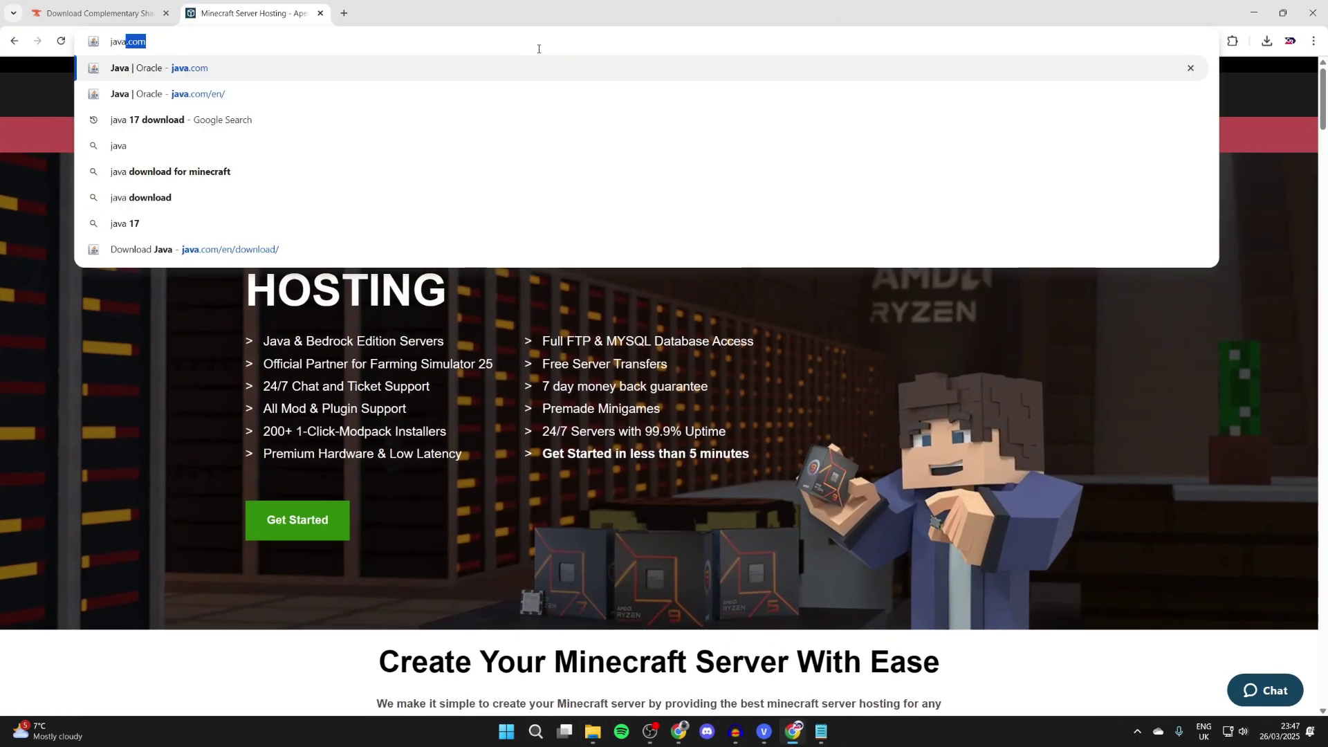
key(Return)
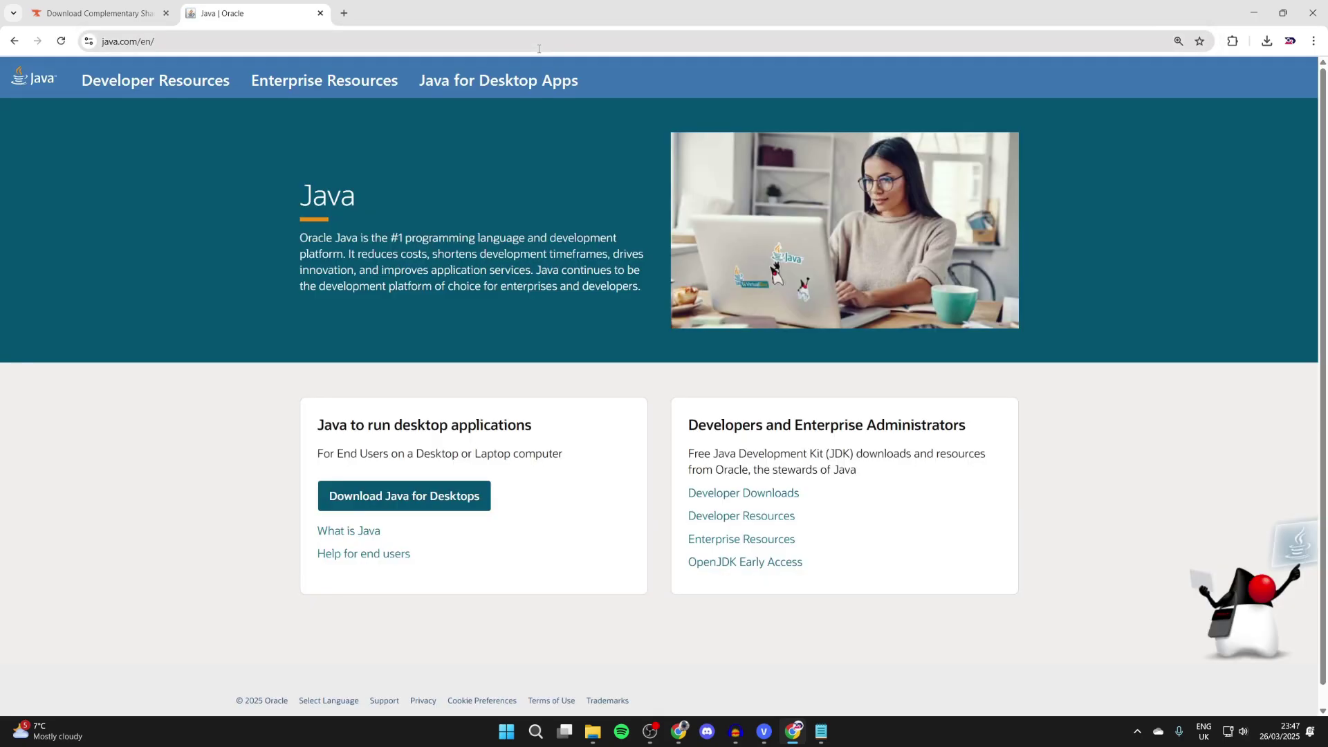
click(415, 500)
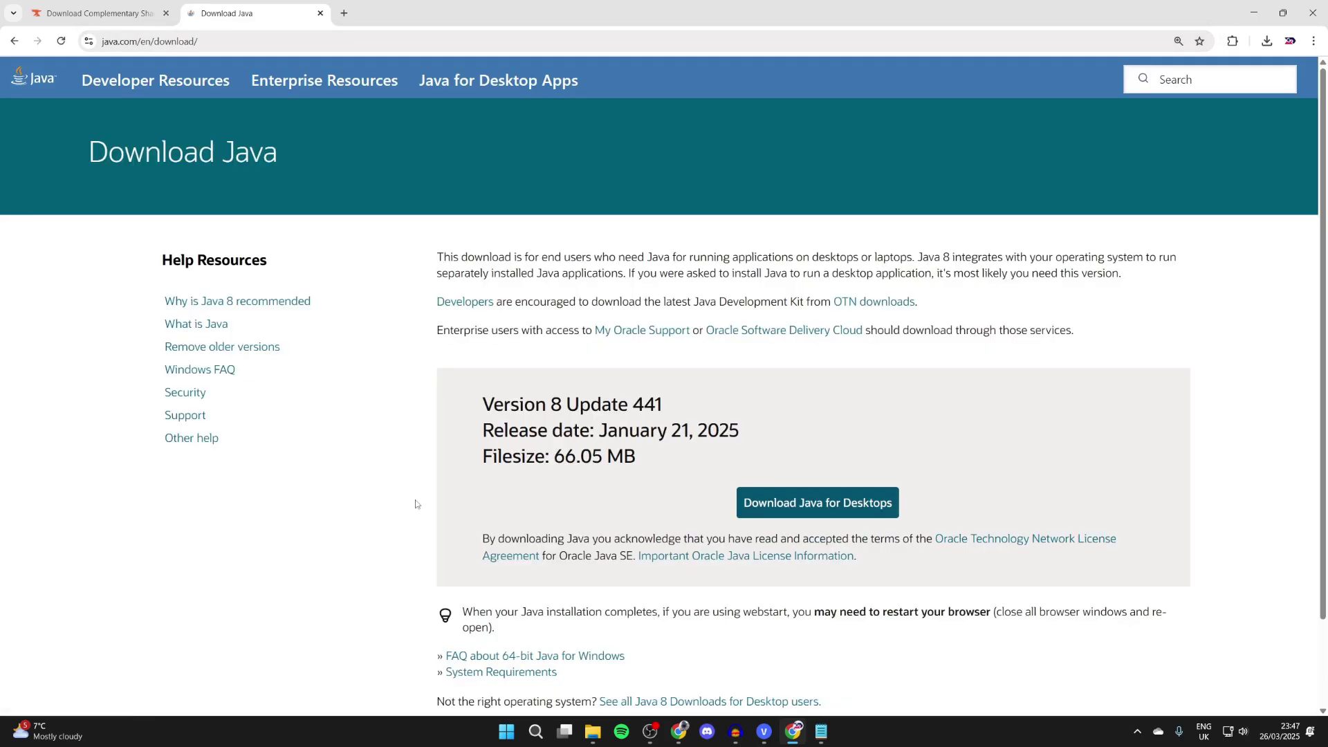
click(829, 504)
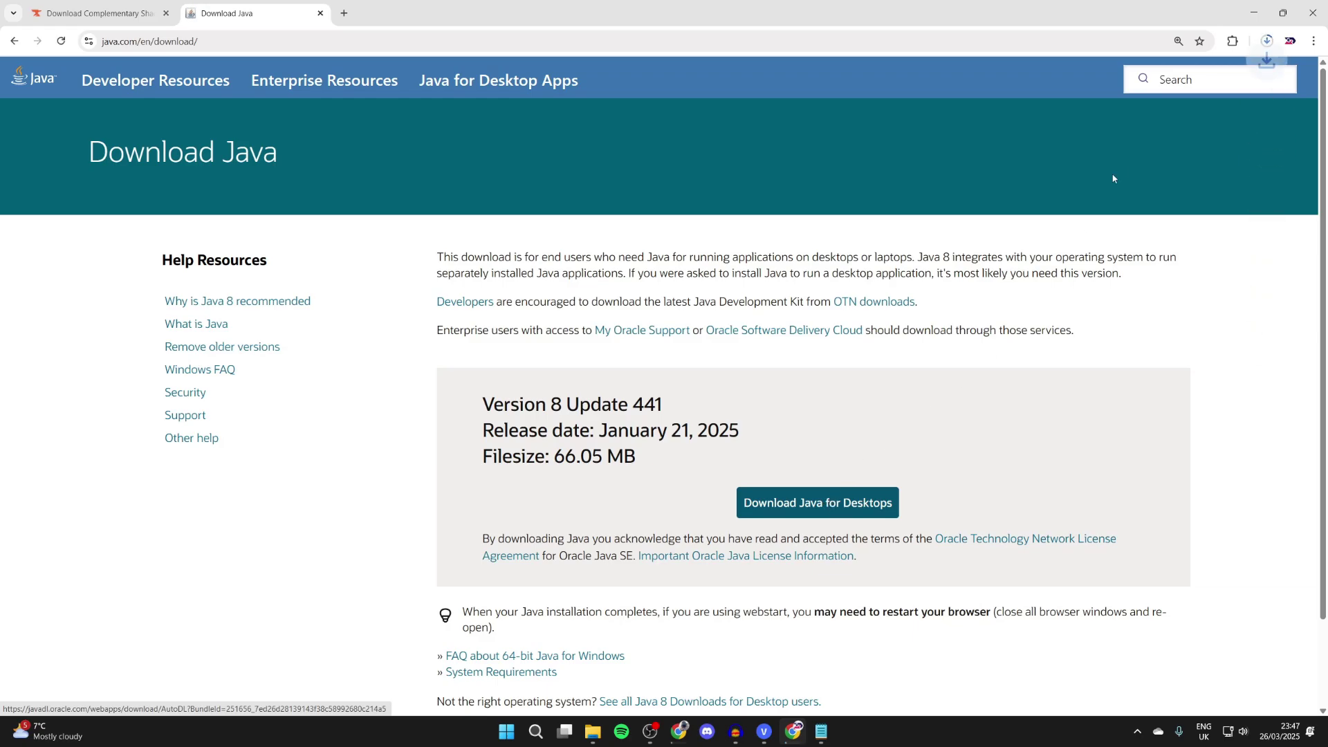
click(1254, 12)
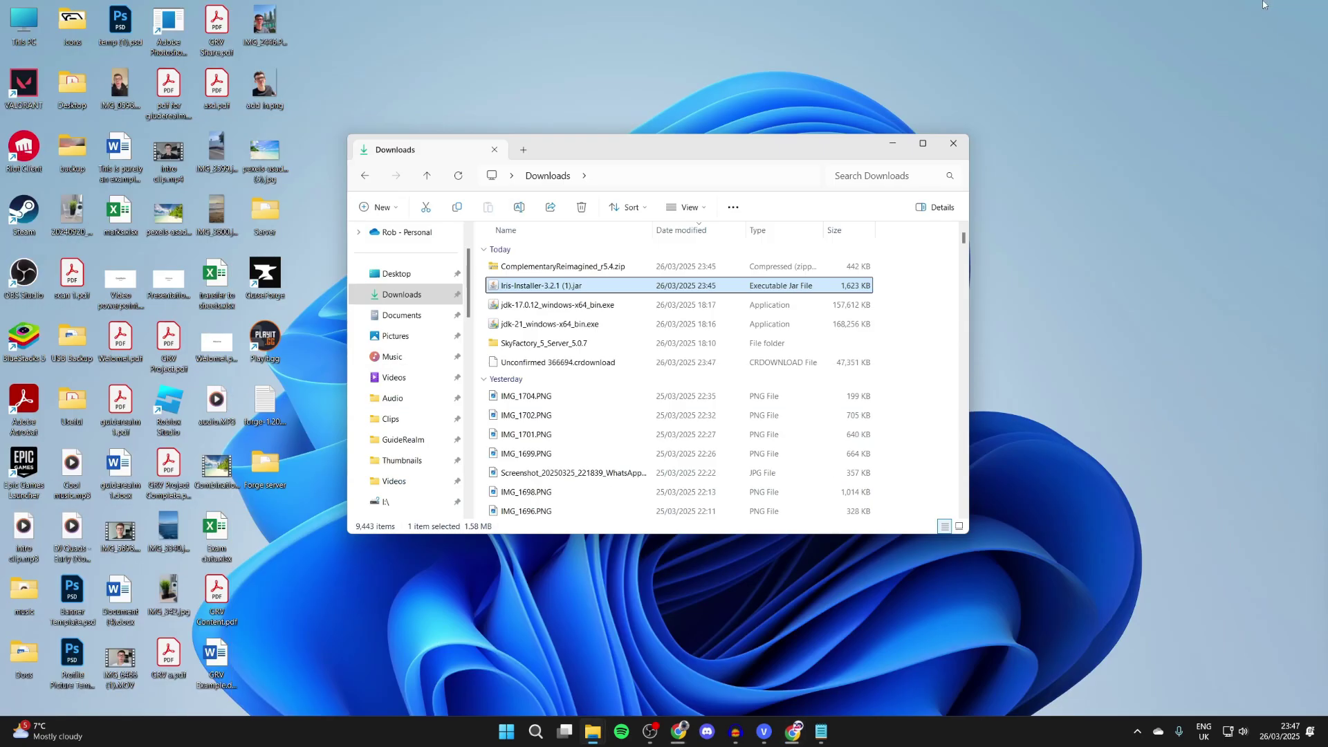
Make jar files always open with Java(TM) Platform SE binary, launching the Iris installer.
right_click(544, 291)
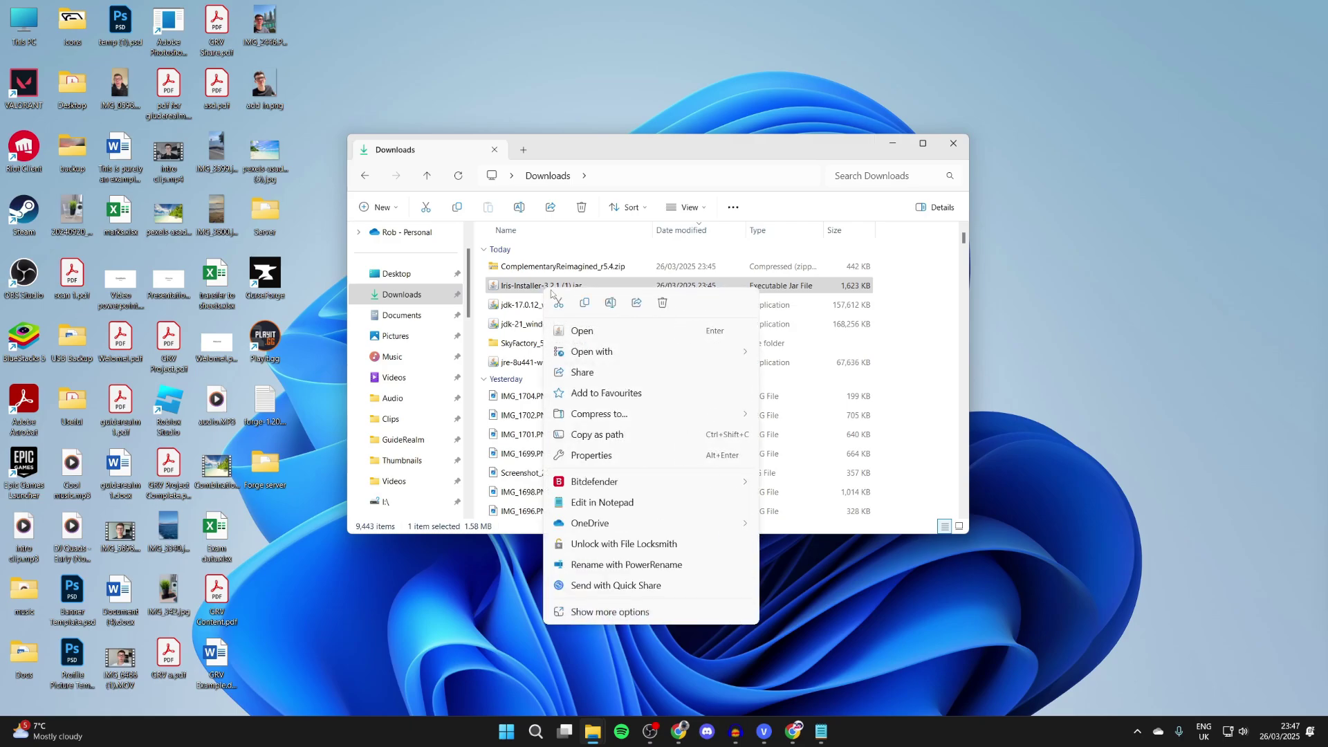
mouse_move(619, 355)
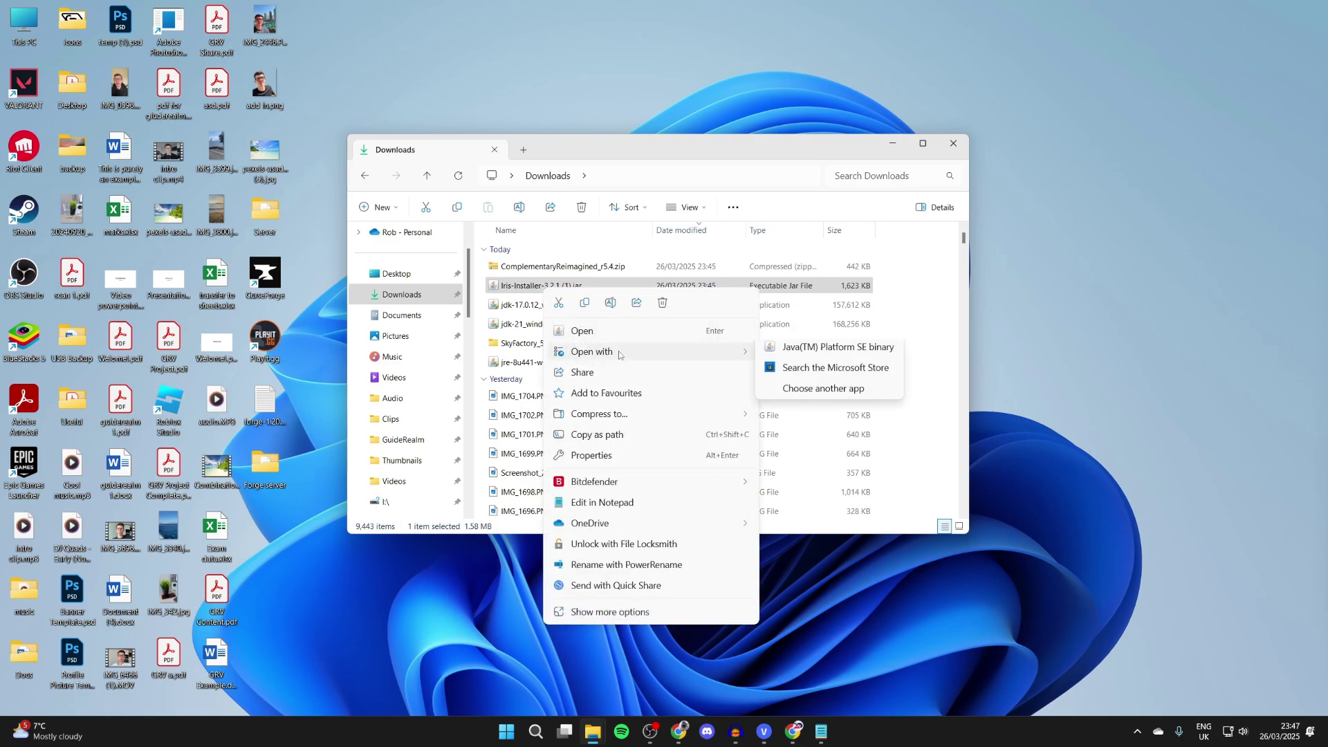
click(811, 396)
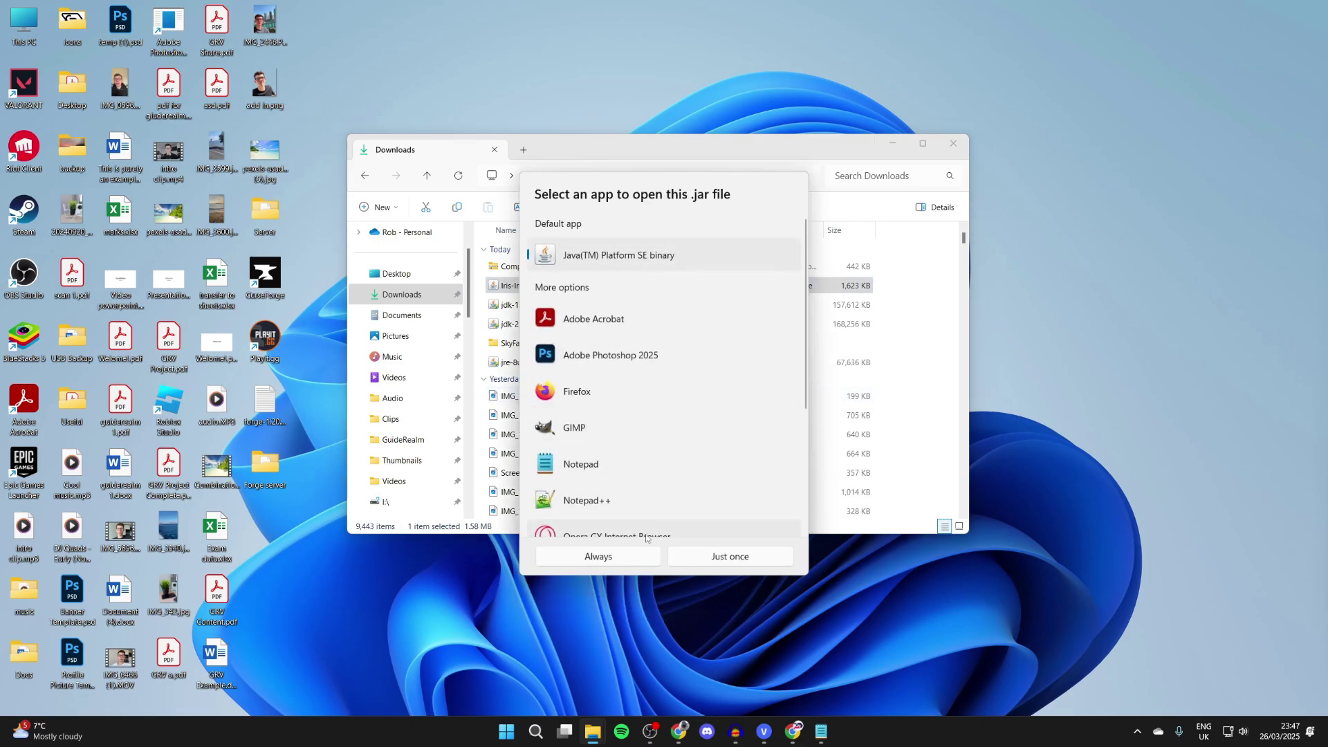
click(617, 557)
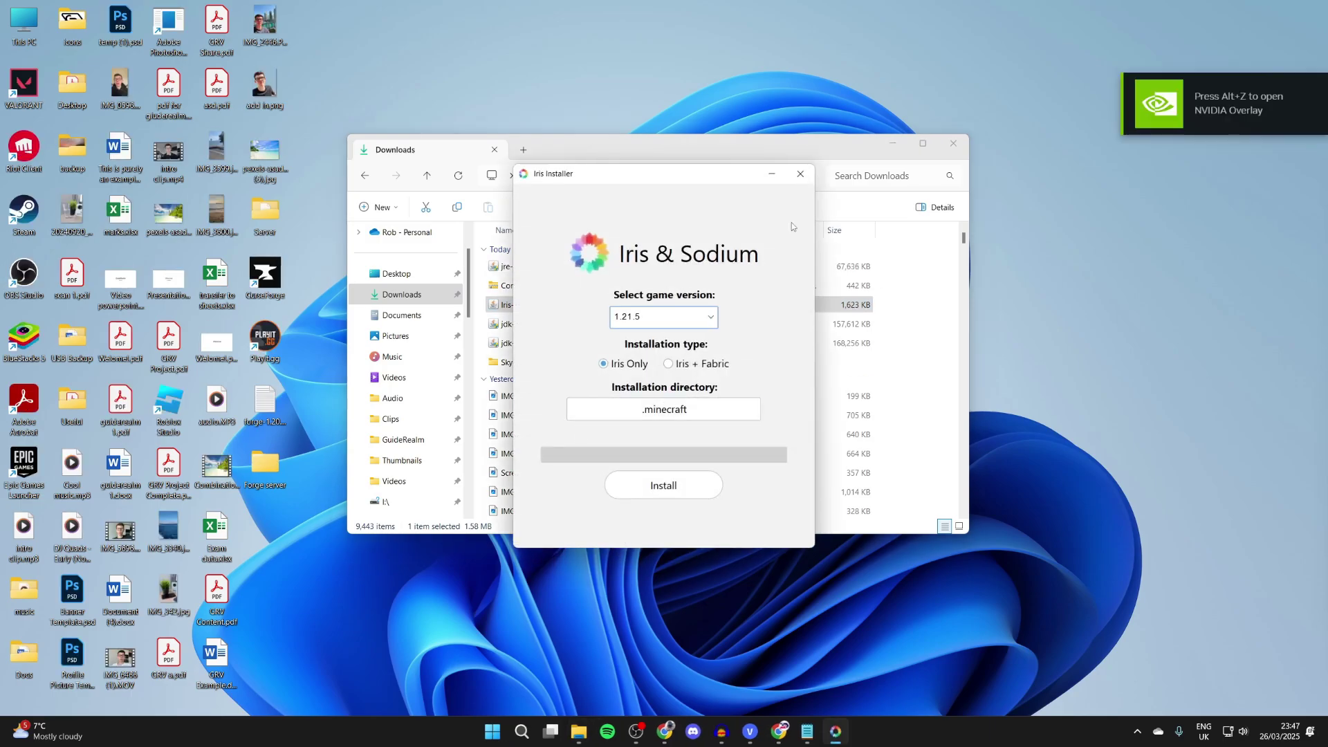
Install Iris Only for Minecraft 1.21.5, then close the installer and minimise Downloads.
click(632, 318)
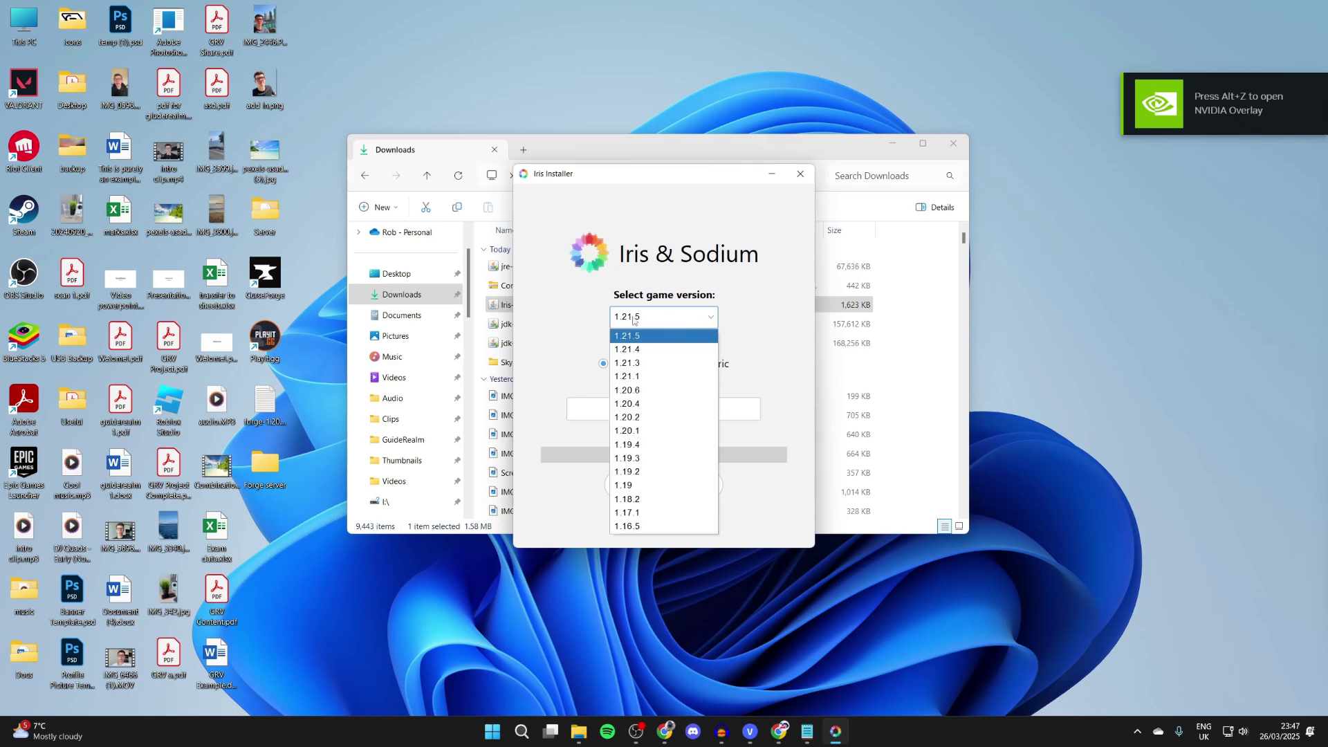
click(630, 338)
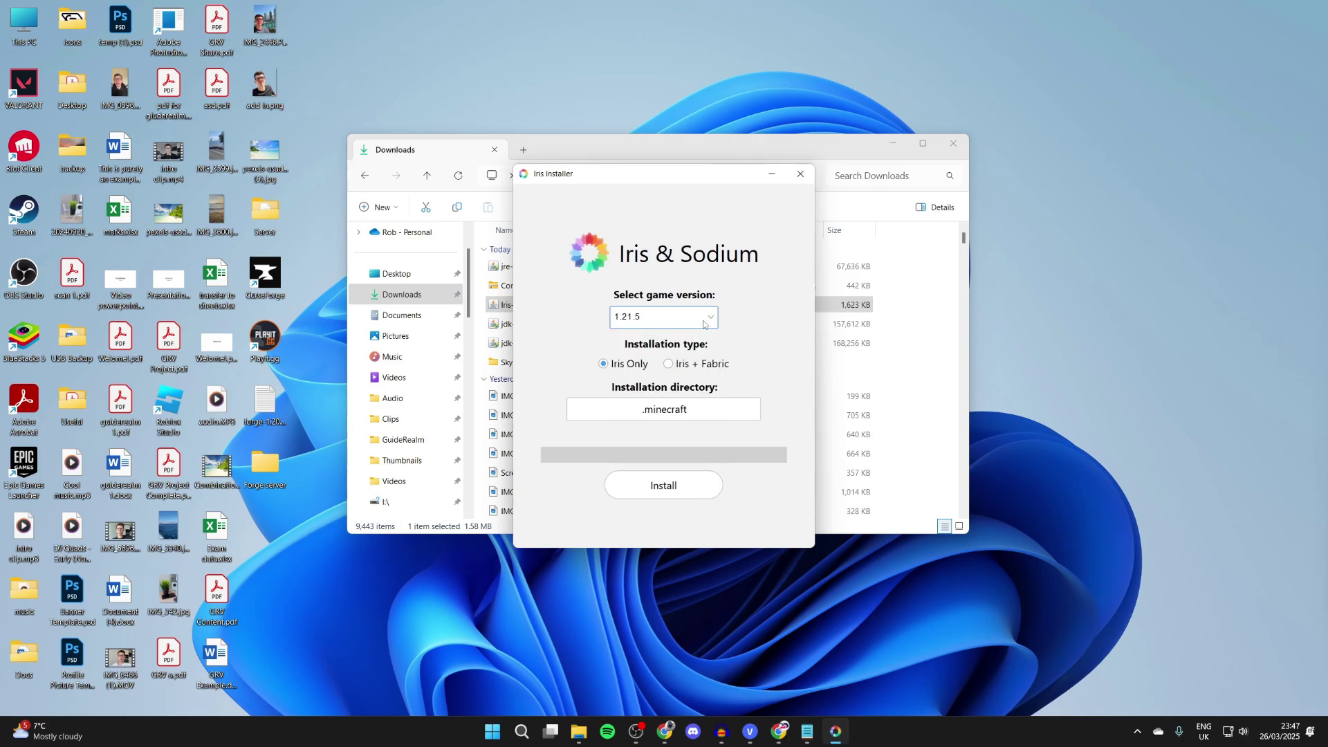
click(685, 487)
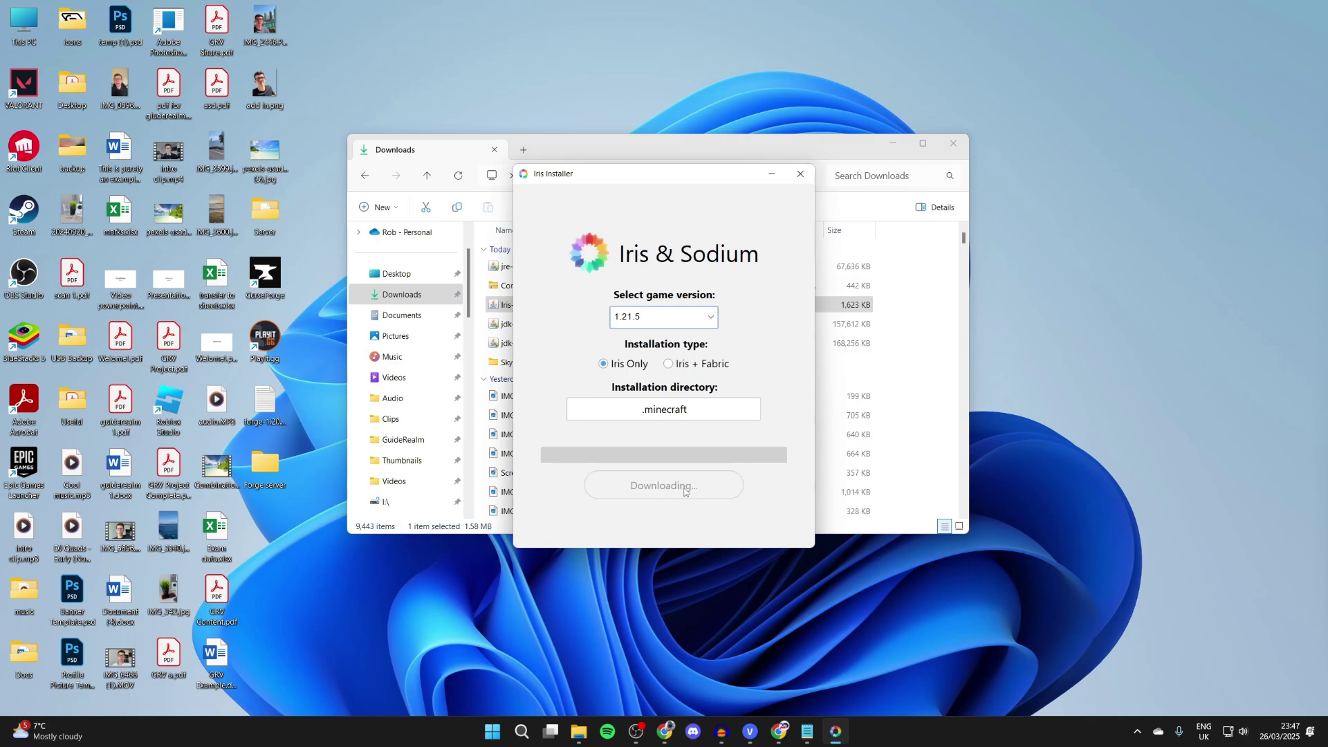
click(800, 174)
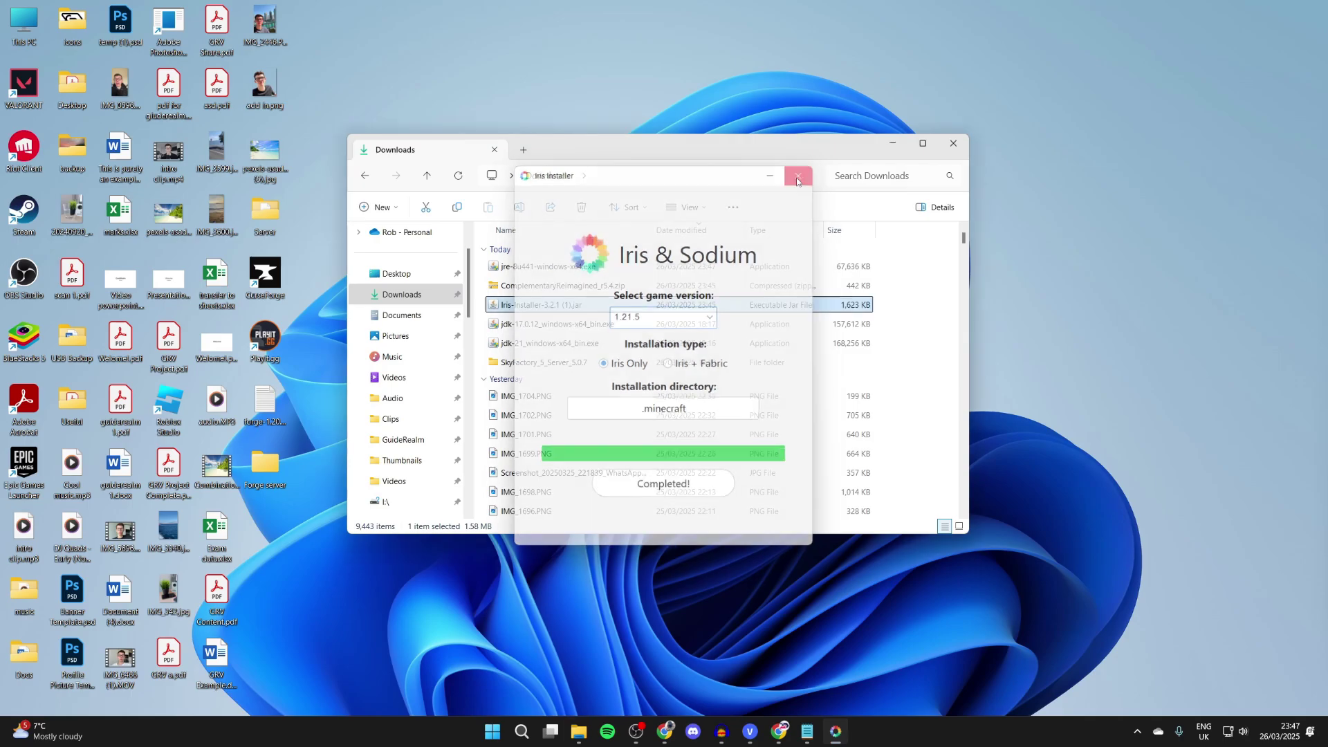
click(893, 145)
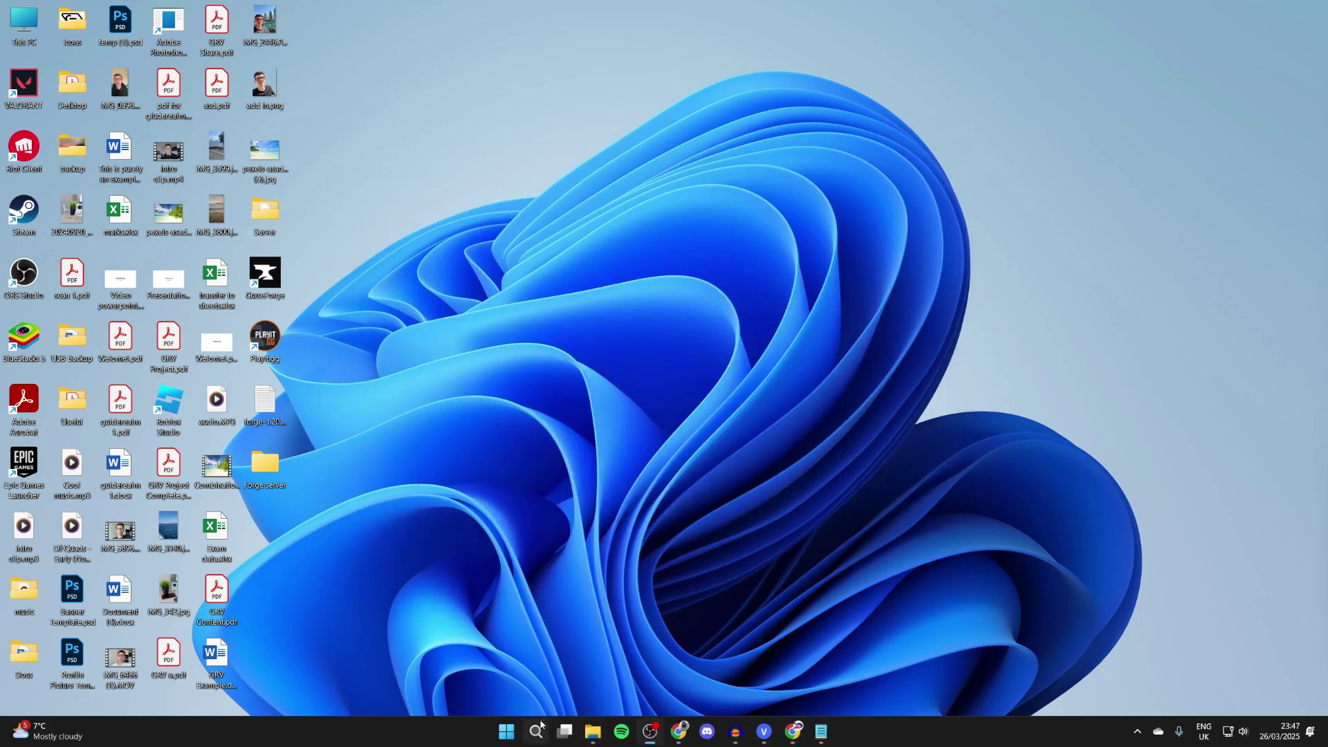
Launch the Iris & Sodium 1.21.5 installation from Minecraft Launcher, accepting the risk warning.
click(537, 731)
text(mi)
key(Return)
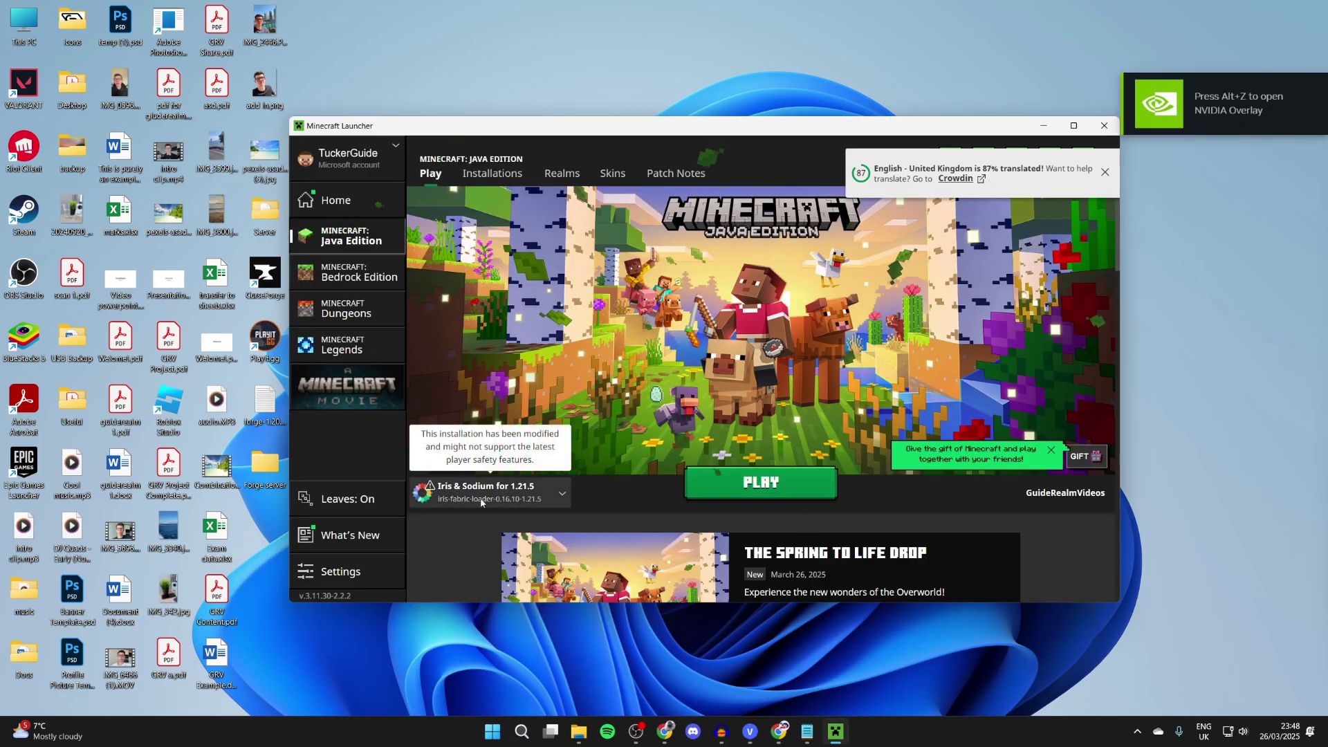
click(756, 483)
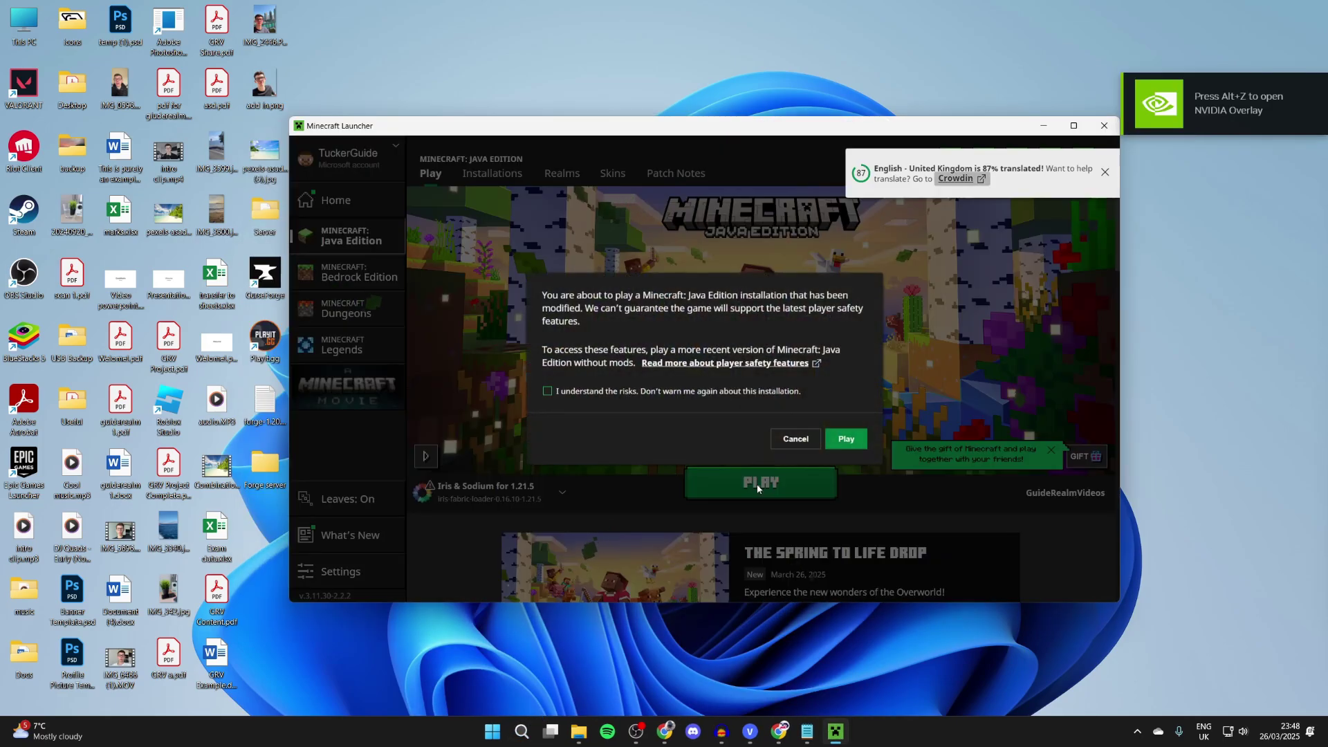
click(719, 390)
click(858, 438)
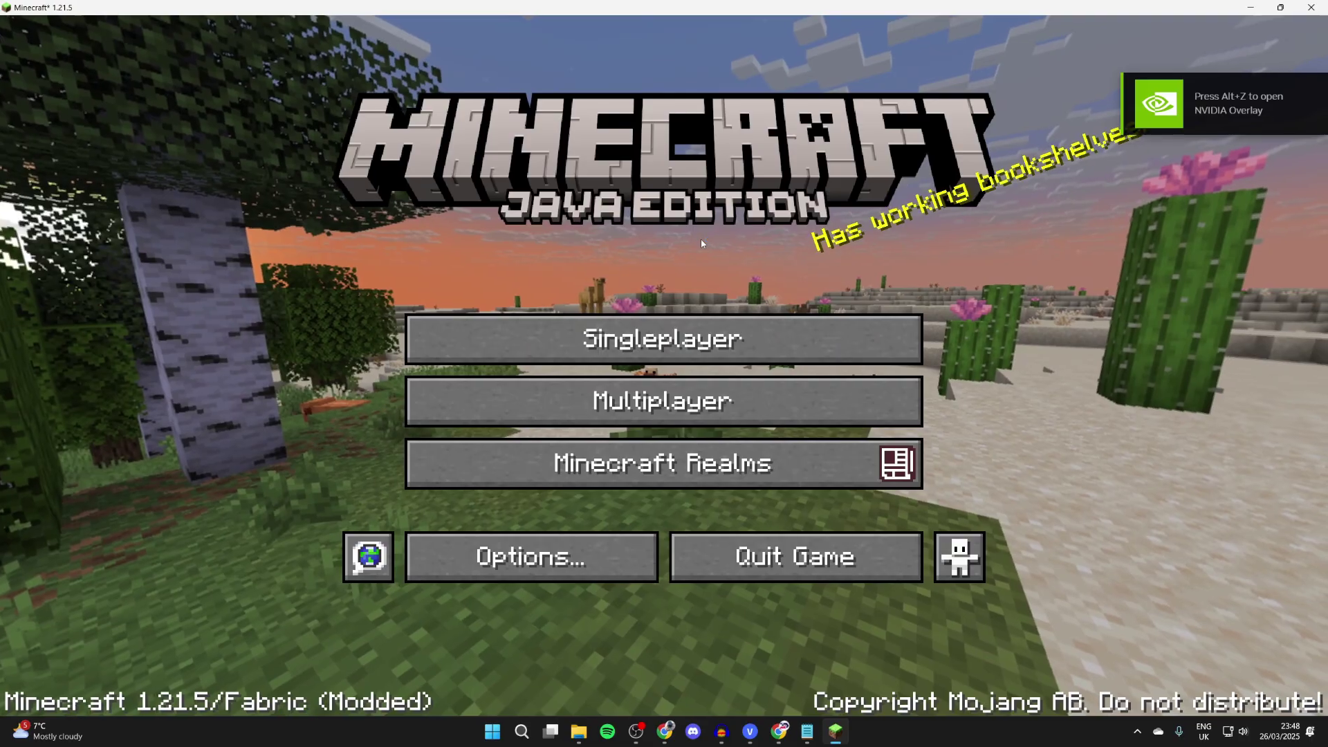
Load a singleplayer world and open Options > Video Settings.
click(663, 339)
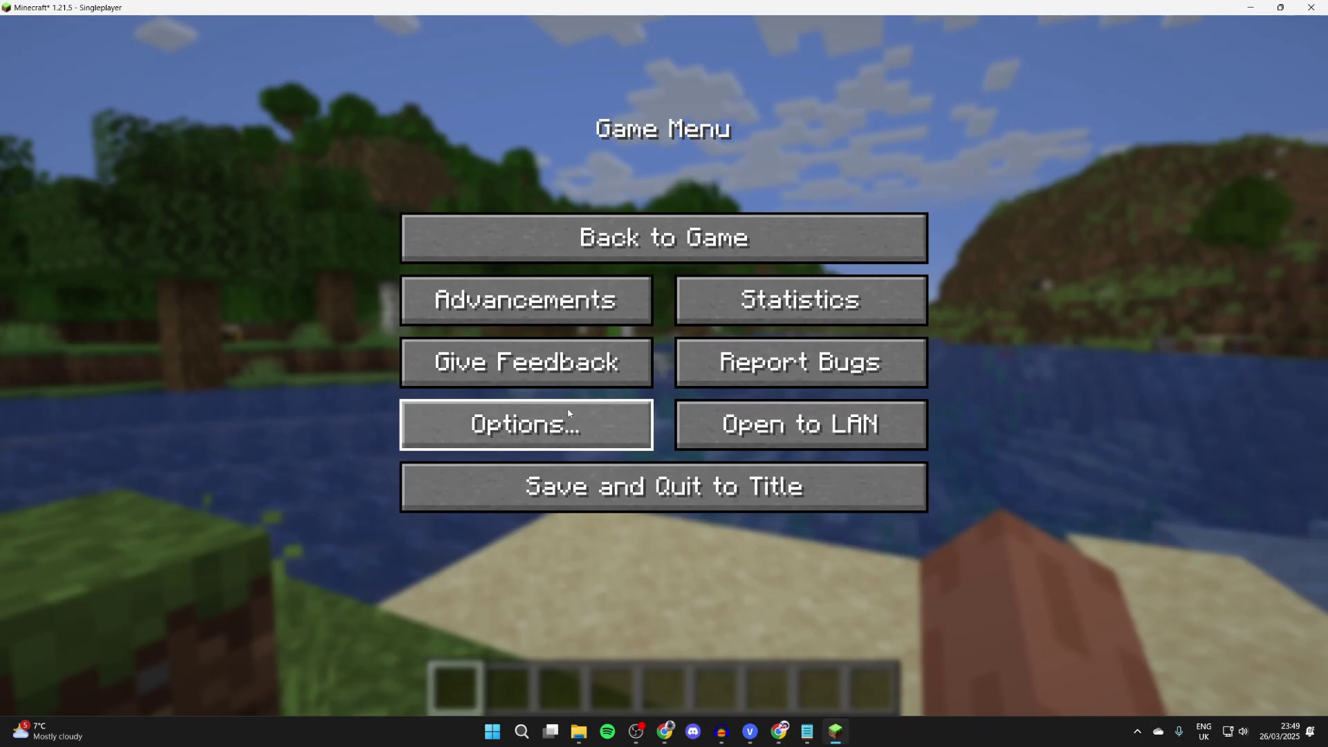
click(568, 411)
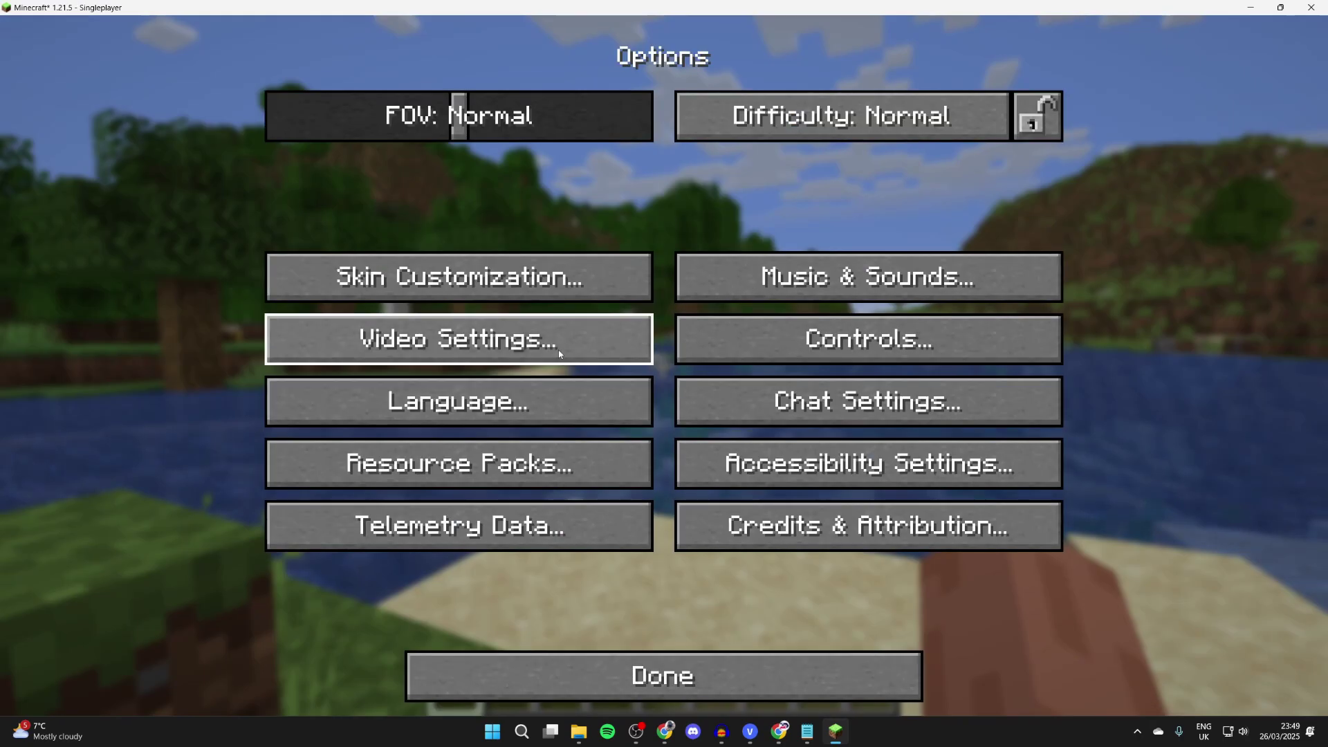
click(560, 354)
Drag ComplementaryReimagined_r5.4.zip from Downloads onto the Shader Packs screen, enabling shaders.
click(807, 66)
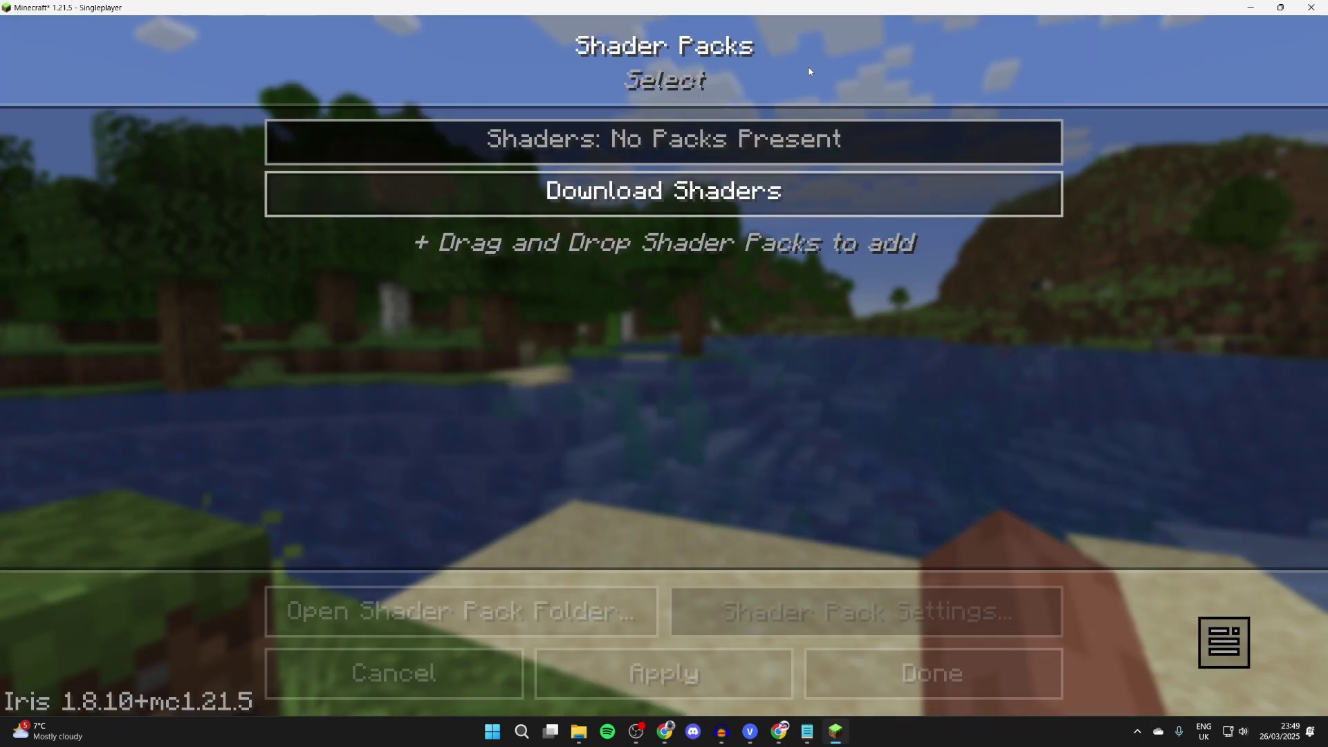
key(alt+Tab)
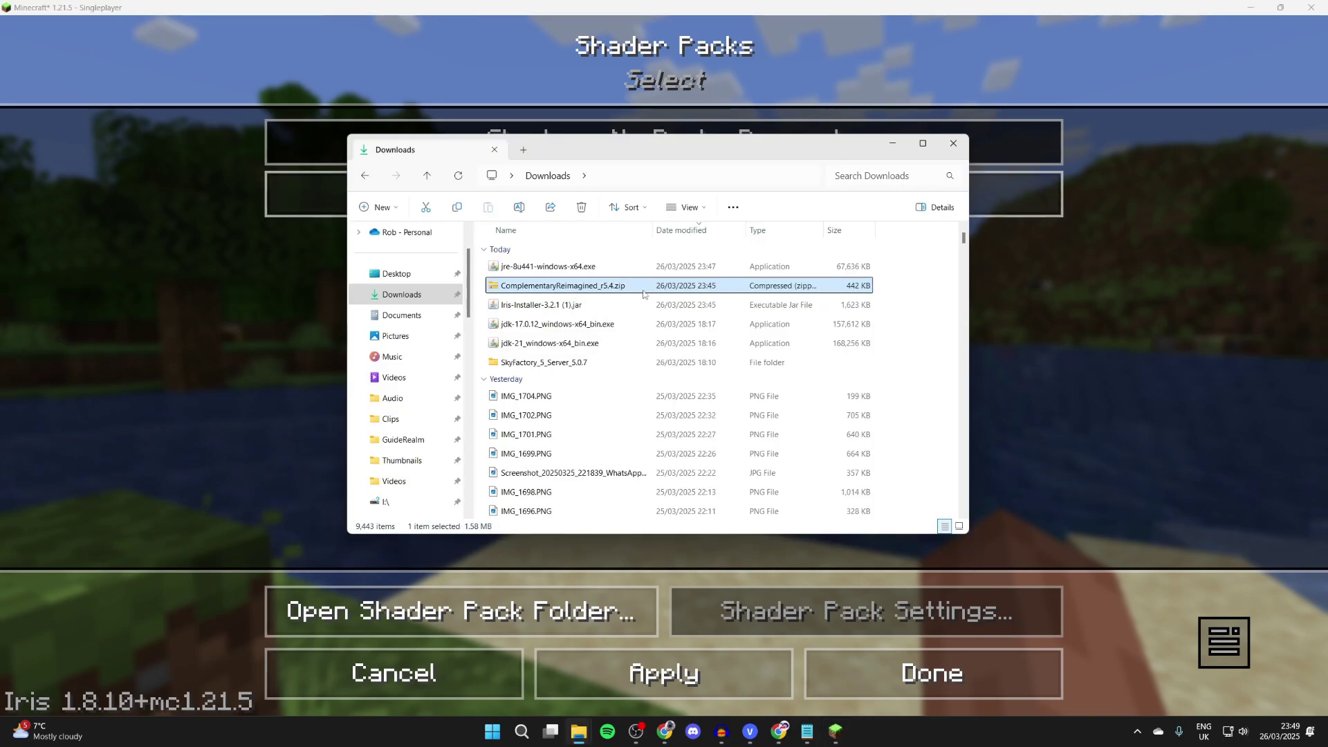
click(279, 318)
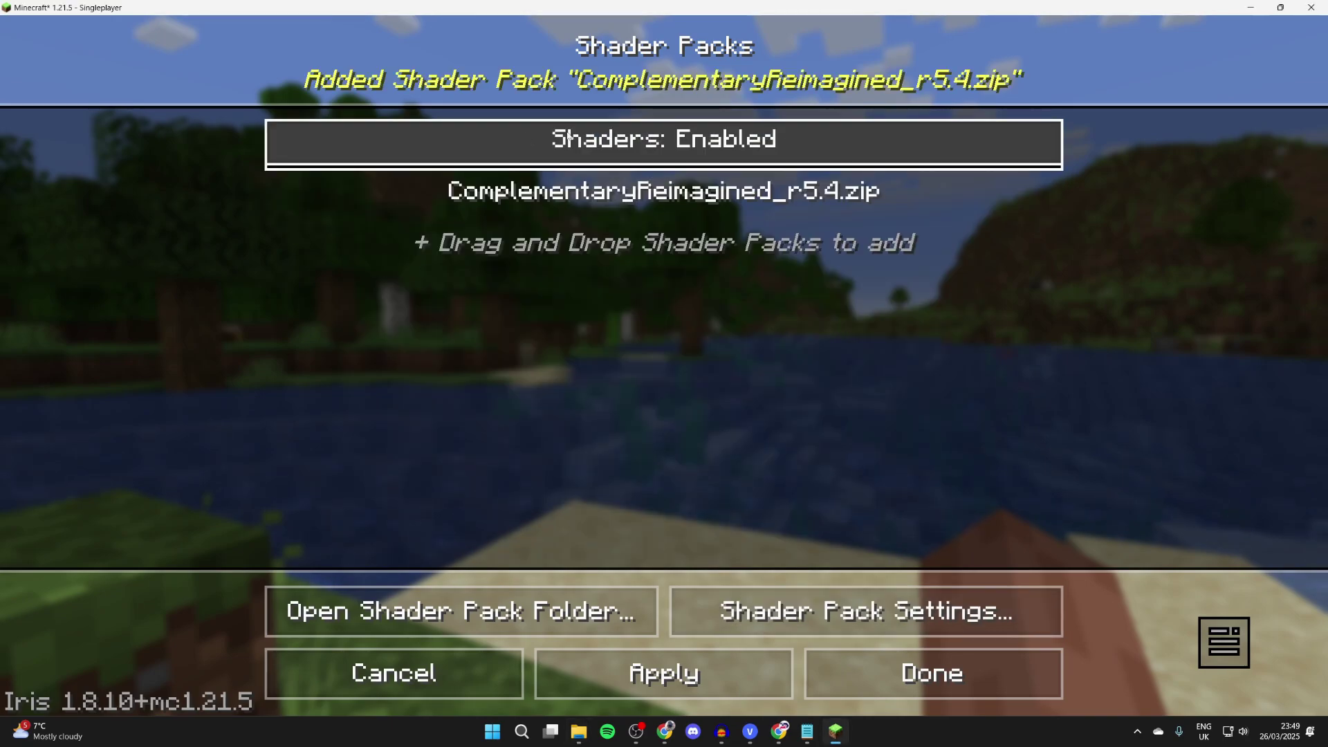
Apply the Complementary Reimagined shader pack and return to the shaded world in-game.
click(650, 669)
key(Escape)
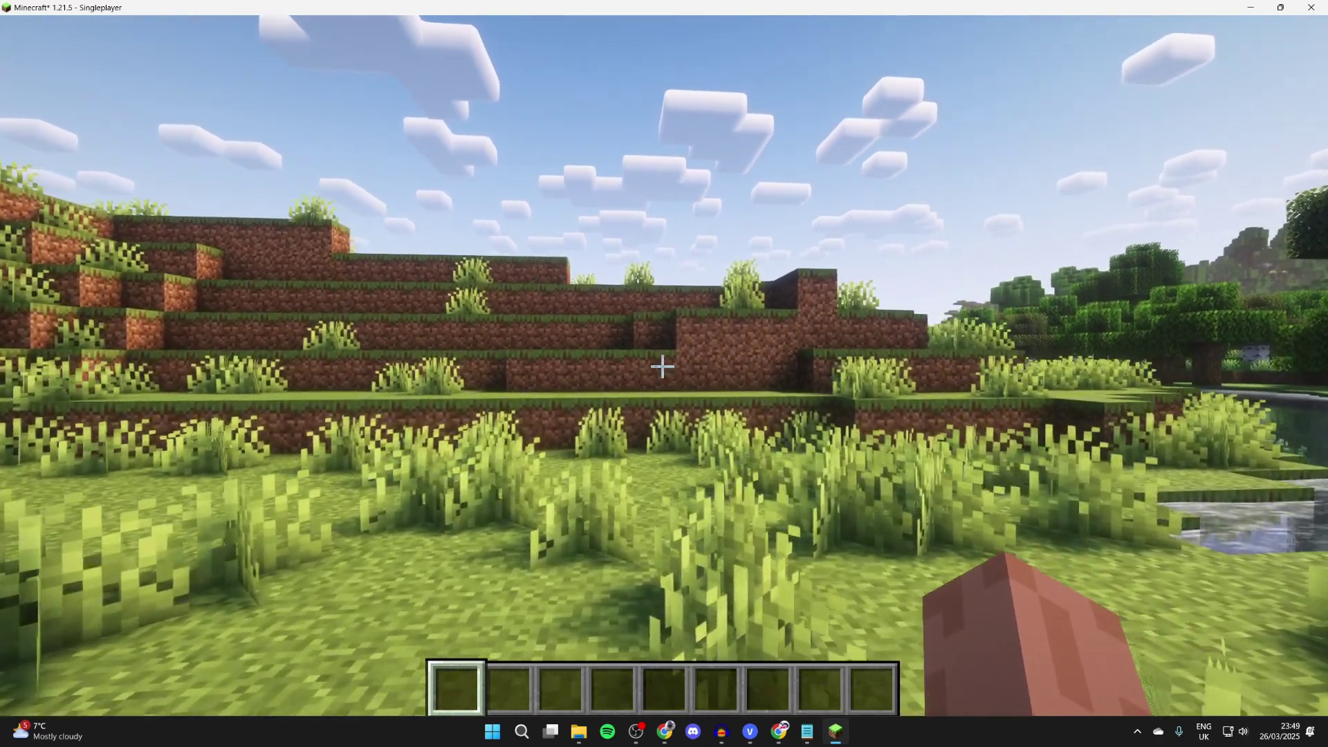